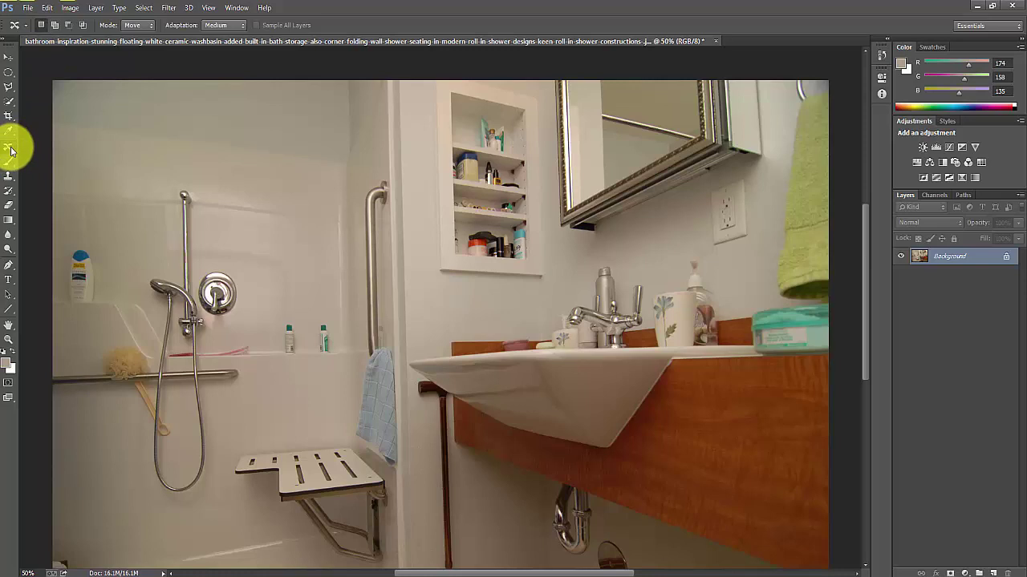
- Draw a Lasso selection around the blue towel hanging beside the shower grab bar
click(9, 89)
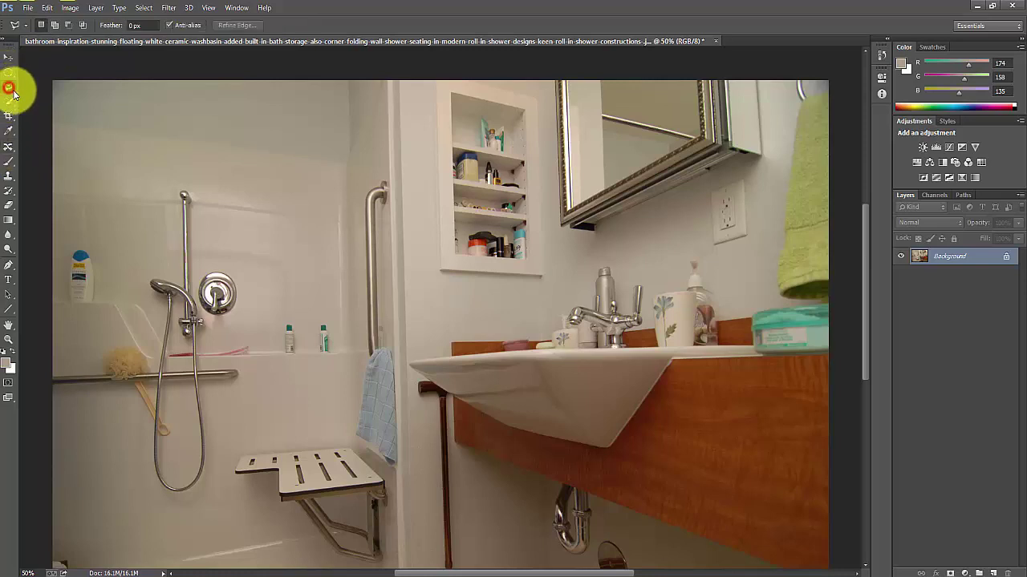
right_click(9, 88)
click(49, 95)
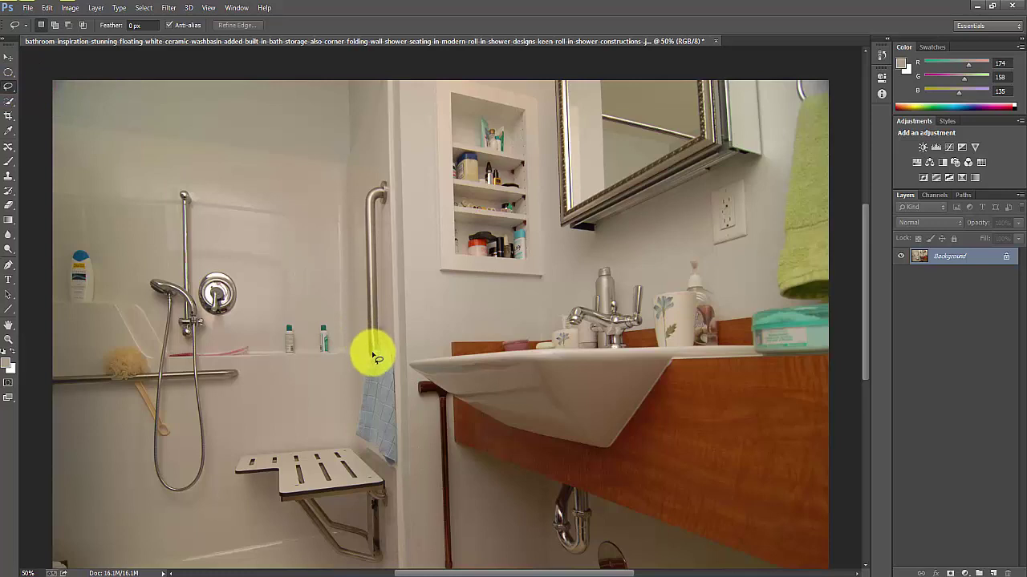
mouse_move(372, 364)
mouse_down()
mouse_move(357, 440)
mouse_move(400, 471)
mouse_move(409, 451)
mouse_move(399, 353)
mouse_move(371, 356)
mouse_up()
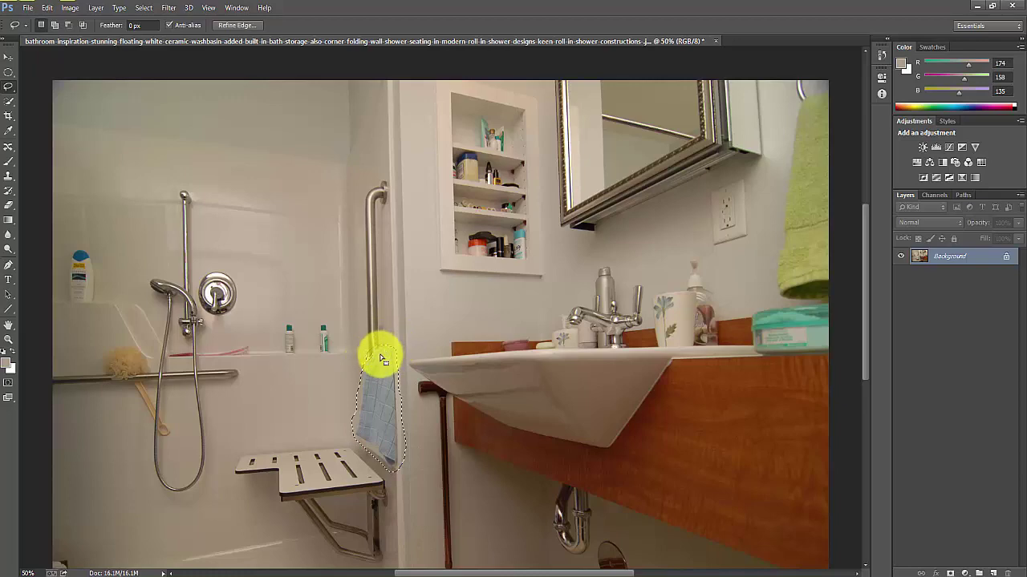
- Erase the towel by filling the selection with Edit > Fill set to Content-Aware
click(47, 8)
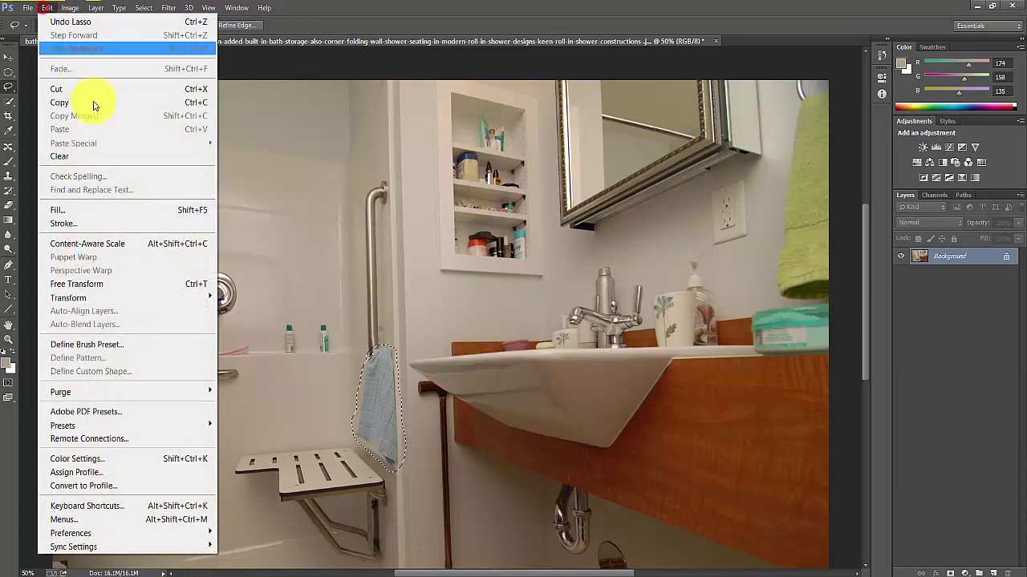
click(149, 212)
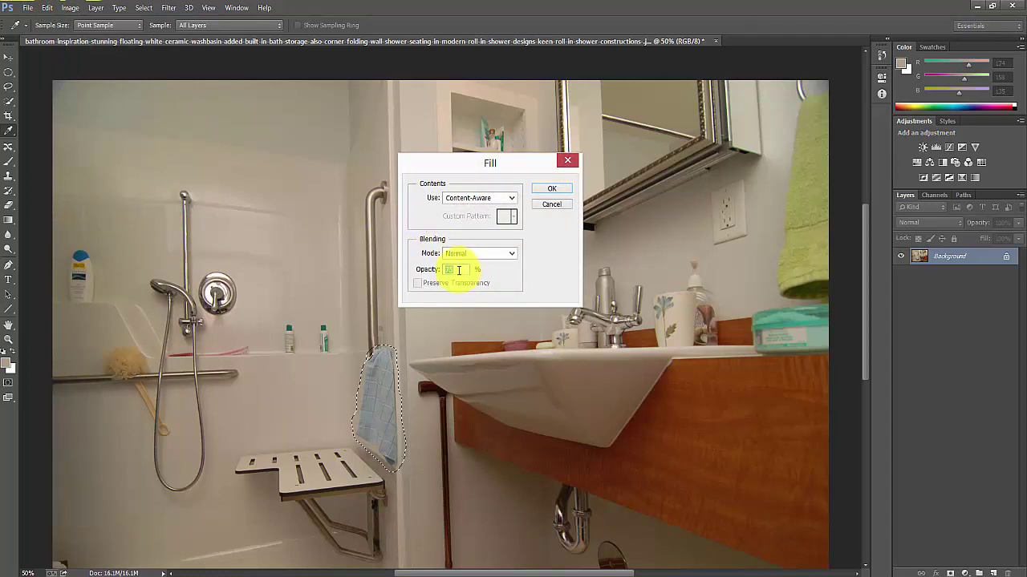
click(513, 200)
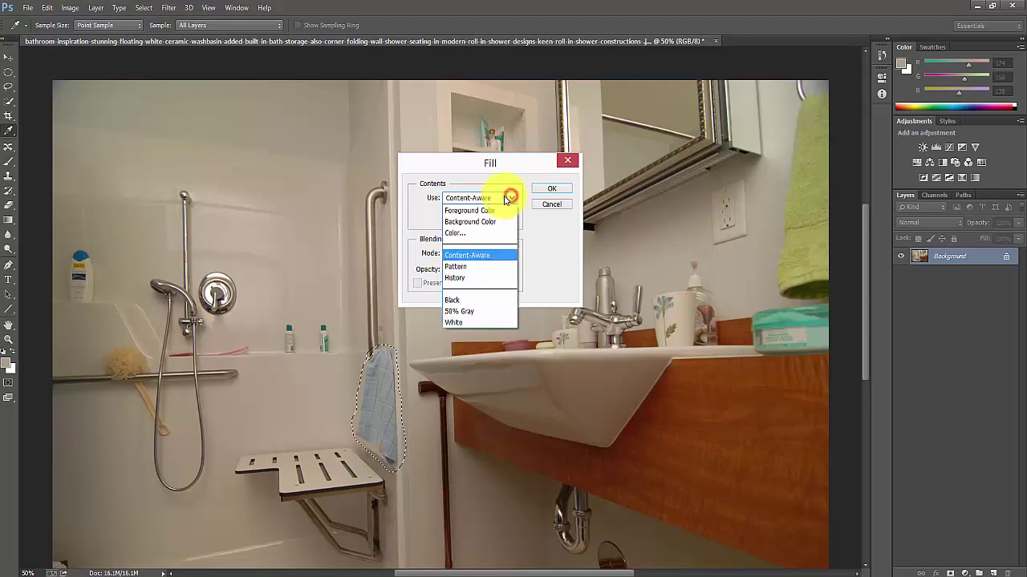
click(458, 254)
click(565, 193)
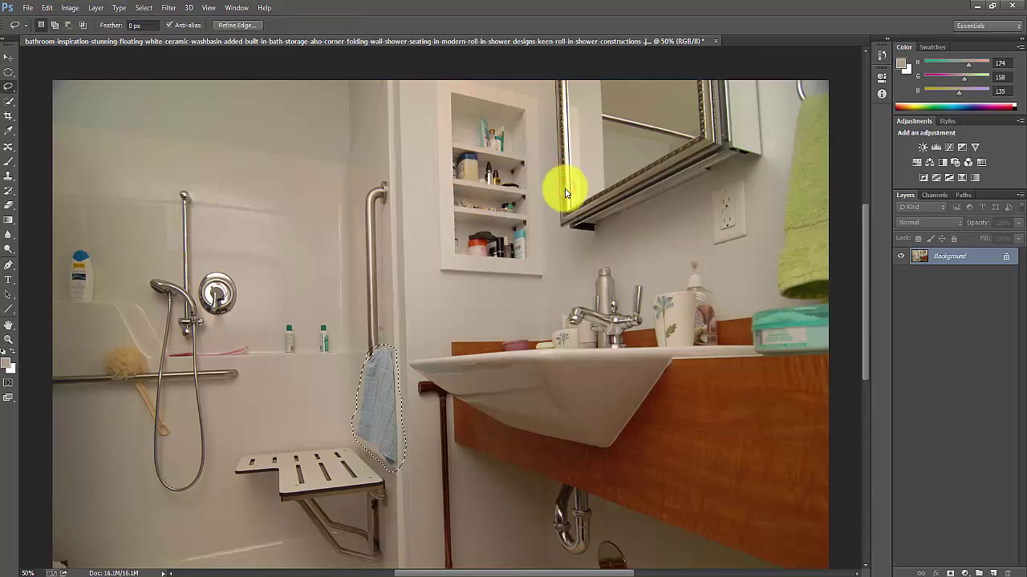
key(l)
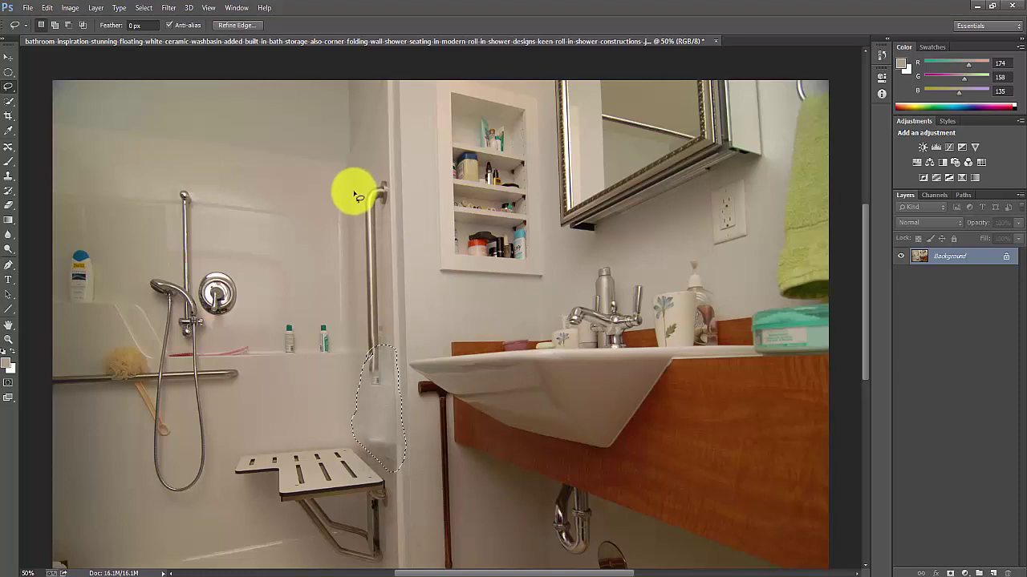
- Copy the grab bar's top bend and paste it onto its own new layer
mouse_move(353, 191)
mouse_down()
mouse_move(384, 176)
mouse_move(393, 190)
mouse_move(386, 212)
mouse_move(348, 193)
mouse_up()
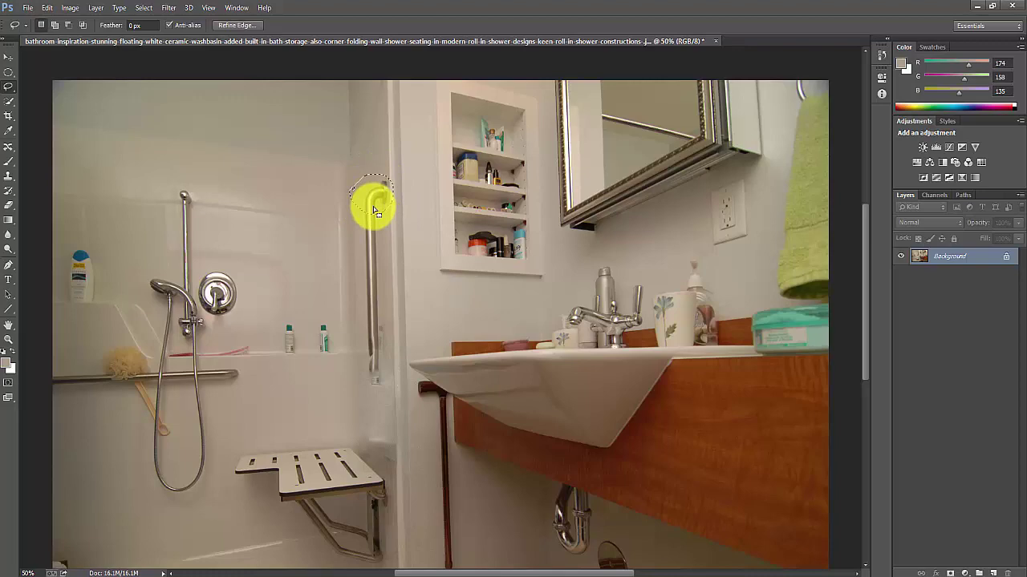
click(50, 9)
click(112, 102)
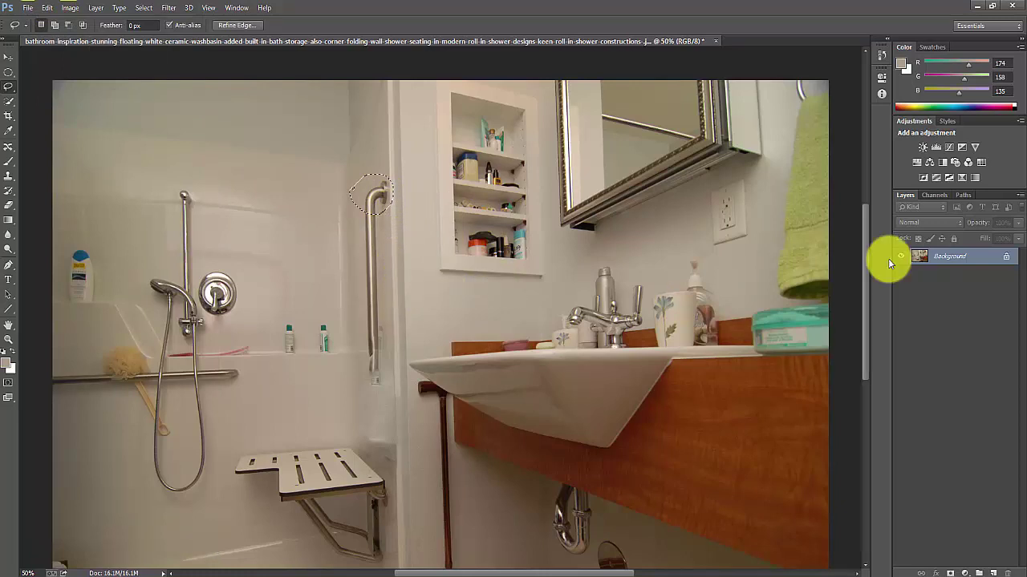
click(993, 573)
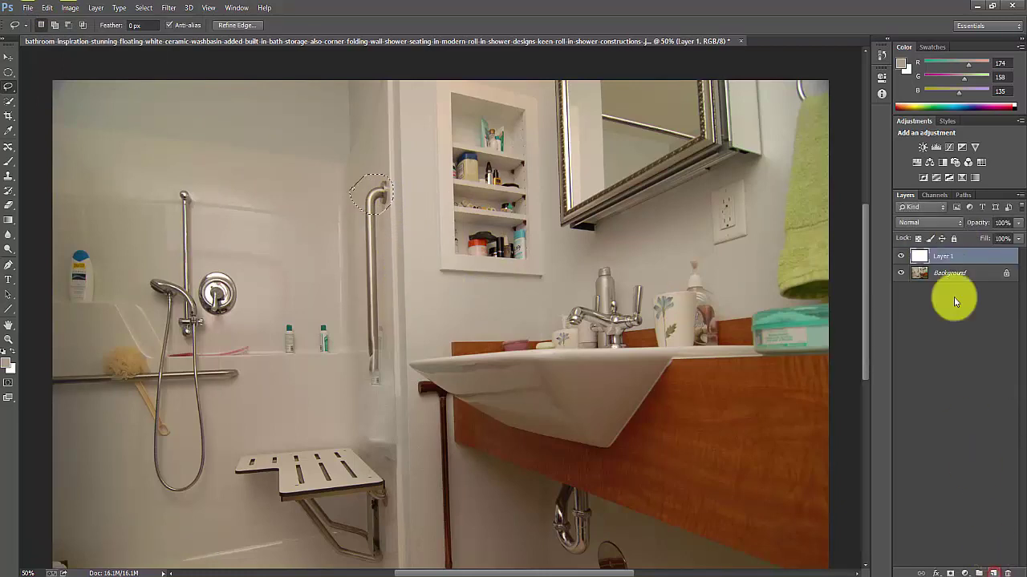
key(ctrl+v)
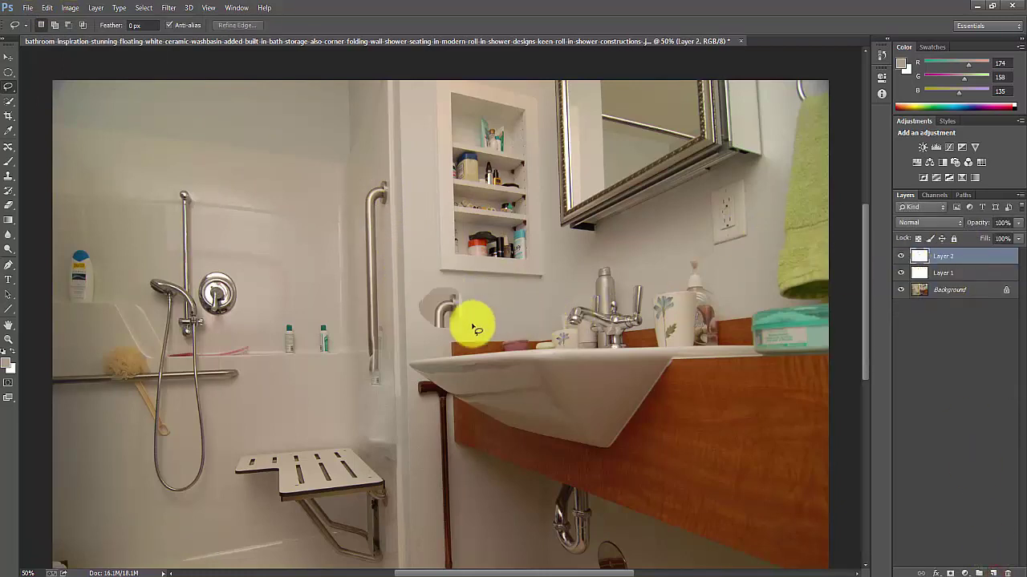
mouse_move(437, 307)
mouse_down()
mouse_move(383, 336)
mouse_move(442, 328)
mouse_up()
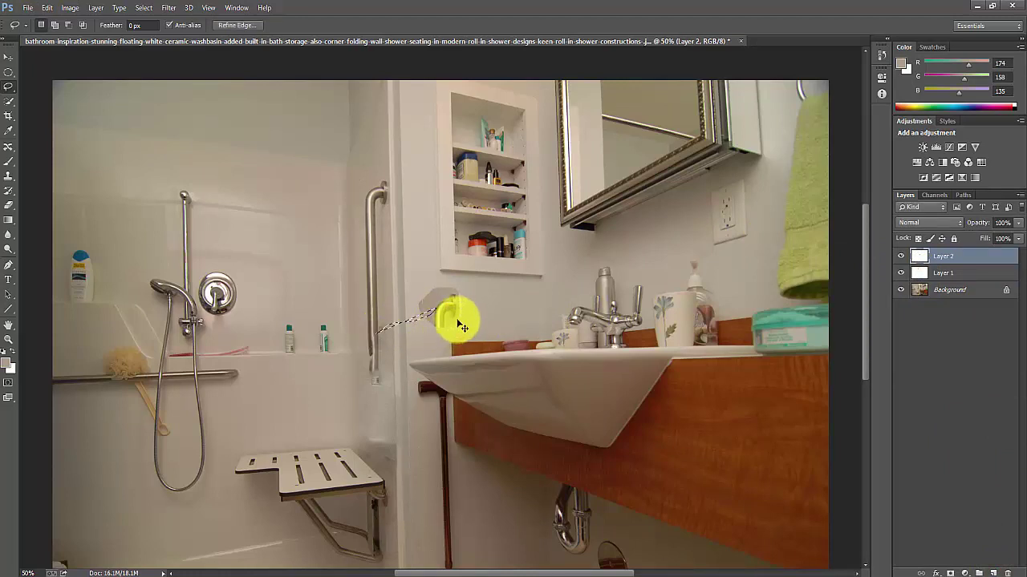
click(462, 322)
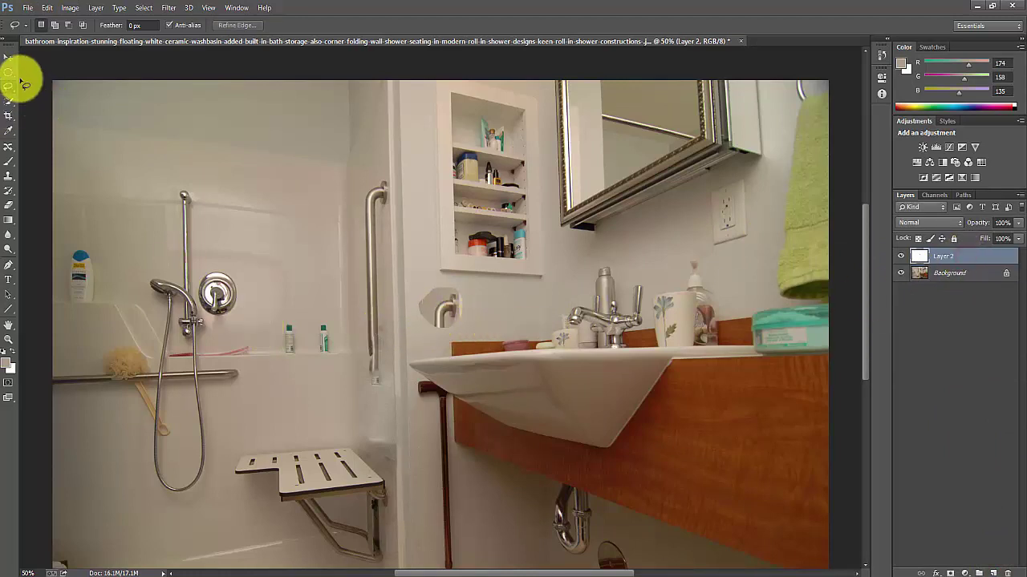
- Free Transform the pasted bend to flip it onto the grab bar's bottom end, then commit
key(ctrl+t)
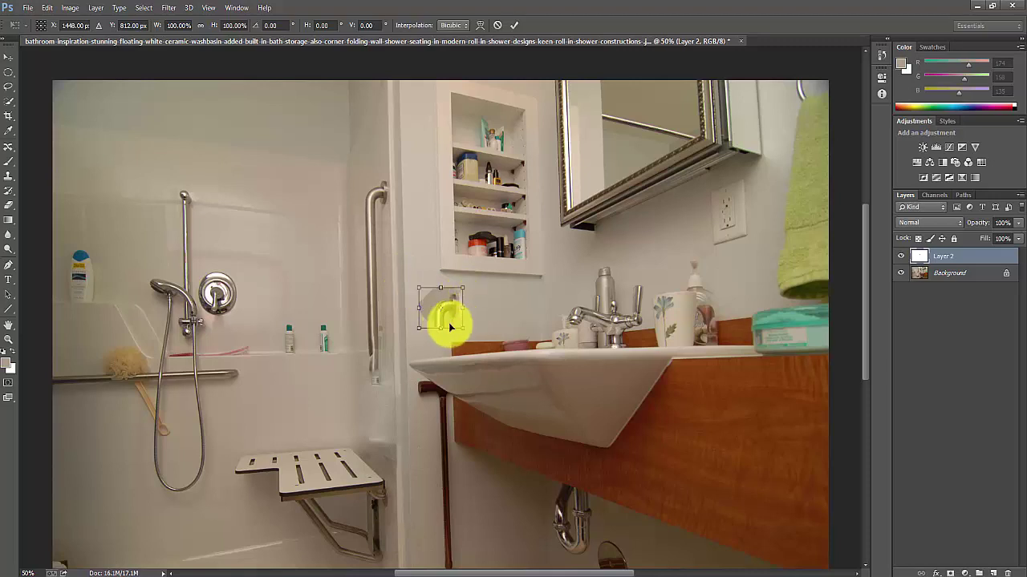
drag(462, 309, 378, 378)
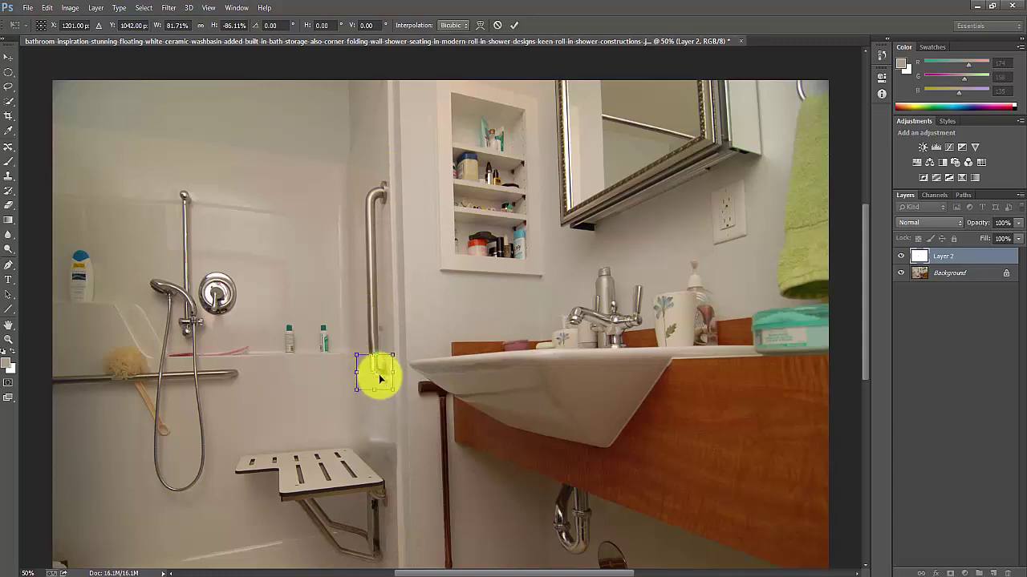
drag(380, 378, 381, 370)
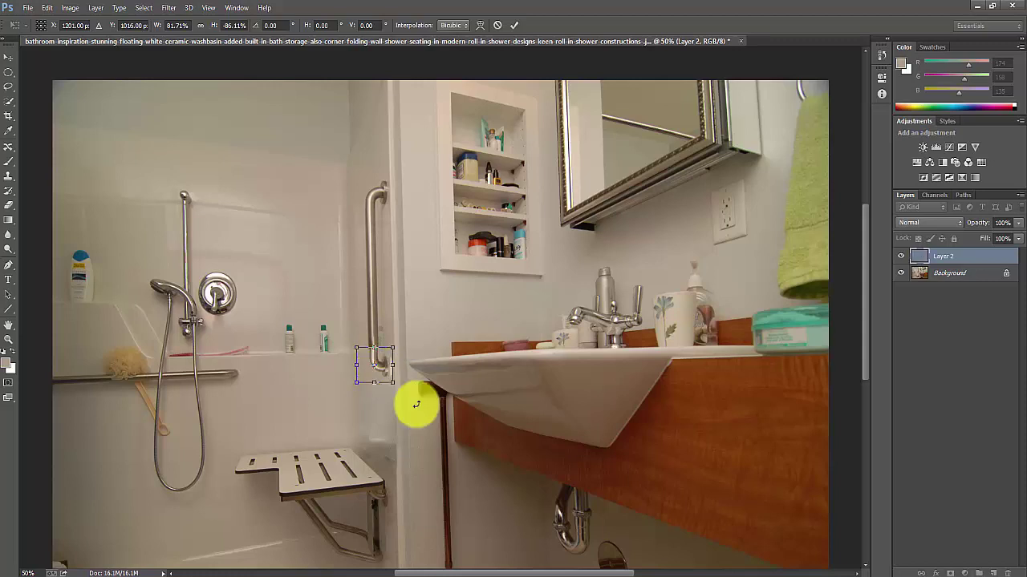
key(Return)
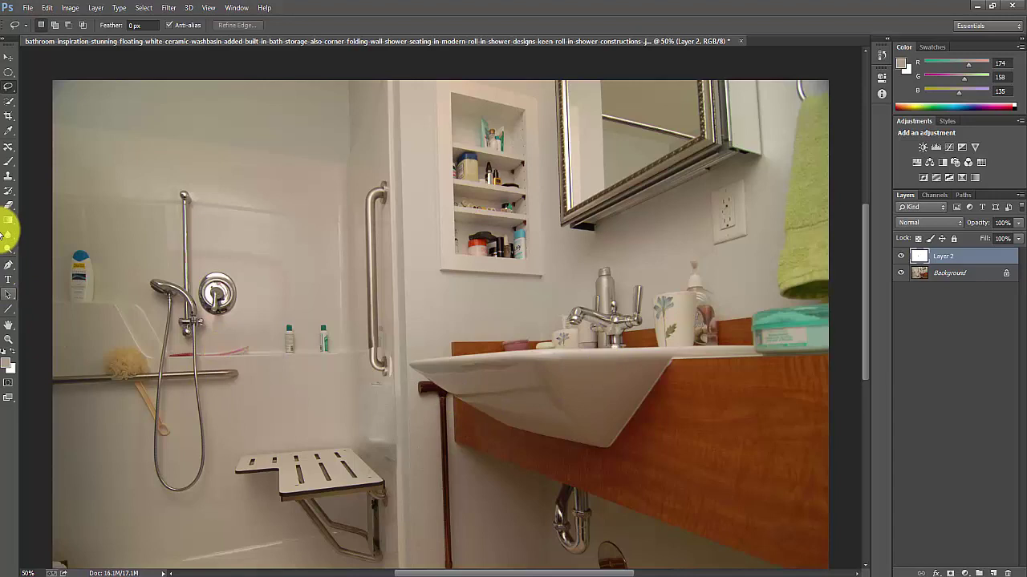
- Sample the shower wall colour and set the Brush to size 150 at 37% opacity
click(10, 165)
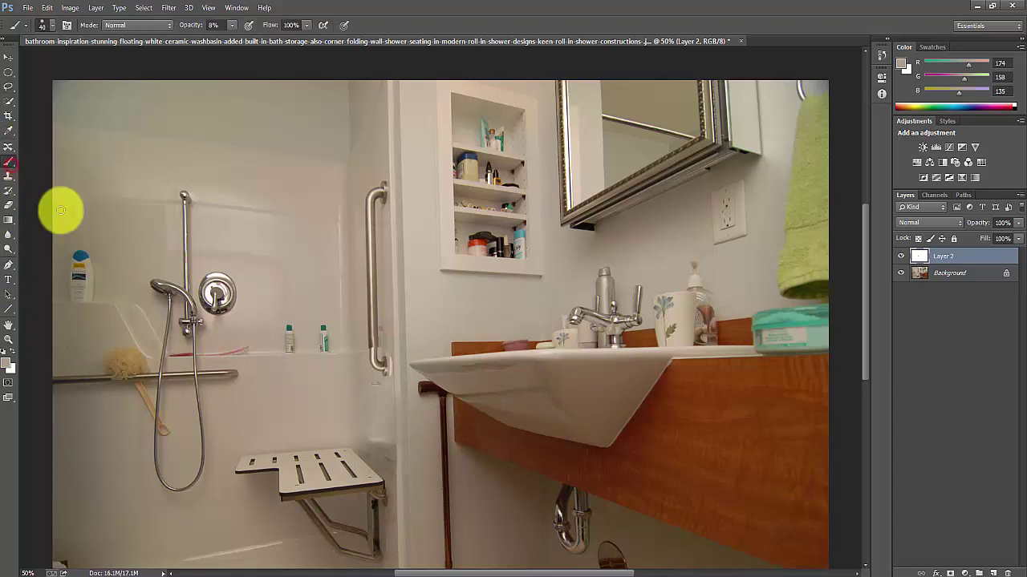
click(9, 131)
click(327, 399)
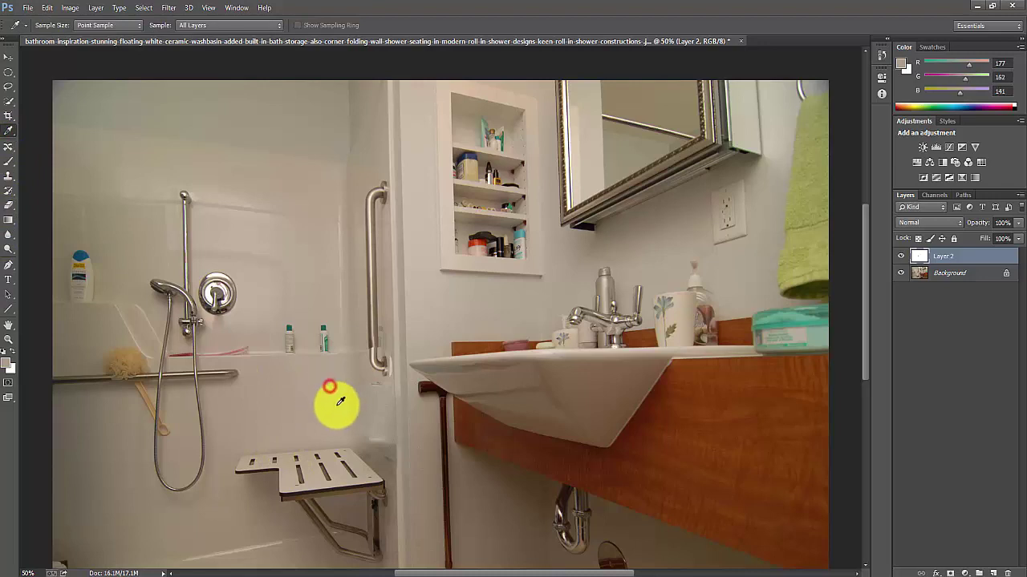
click(15, 181)
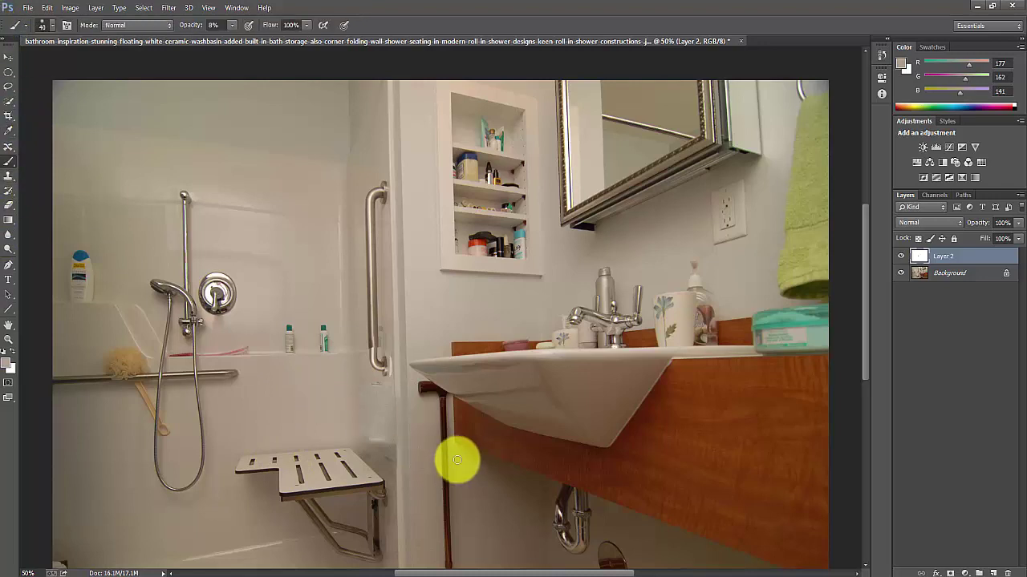
key(bracketright)
key(bracketright)
key(bracketright)
key(bracketright)
key(bracketright)
key(bracketright)
key(bracketright)
key(bracketright)
key(bracketright)
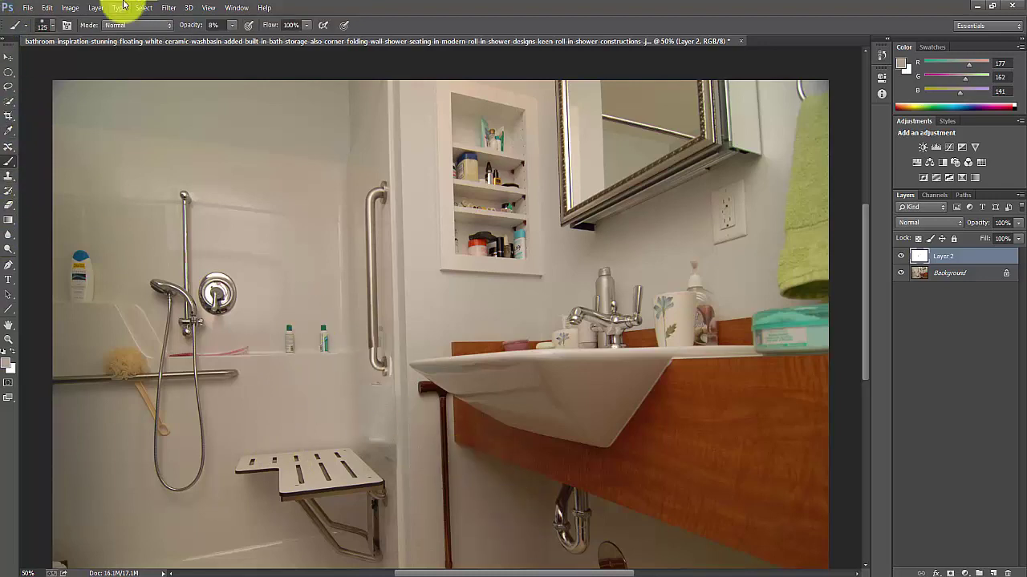
click(232, 25)
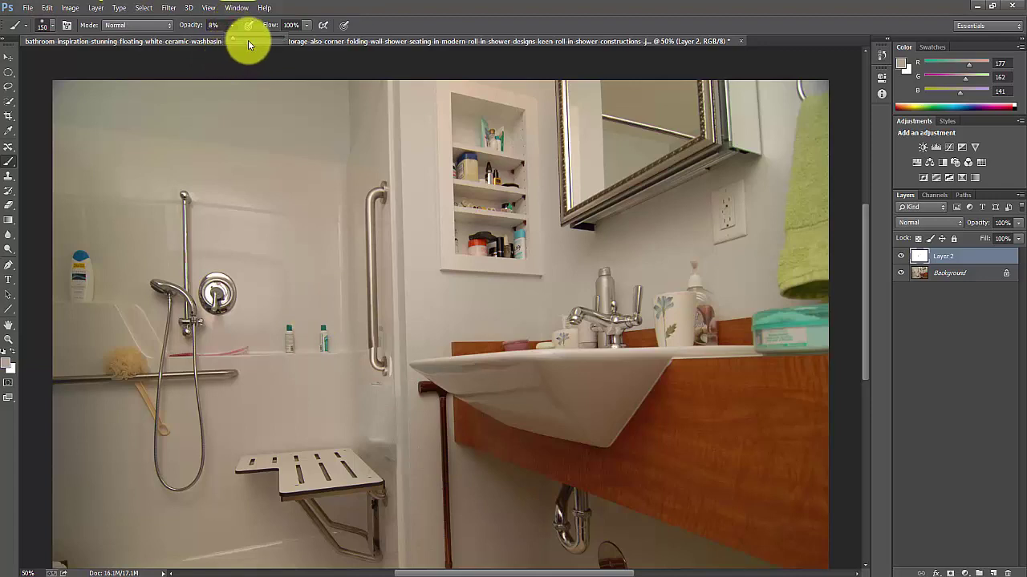
drag(249, 40, 249, 40)
- Paint faint wall-colour strokes over the patched base of the grab bar with a smaller brush
mouse_move(334, 397)
mouse_down()
mouse_move(373, 393)
mouse_move(374, 408)
mouse_up()
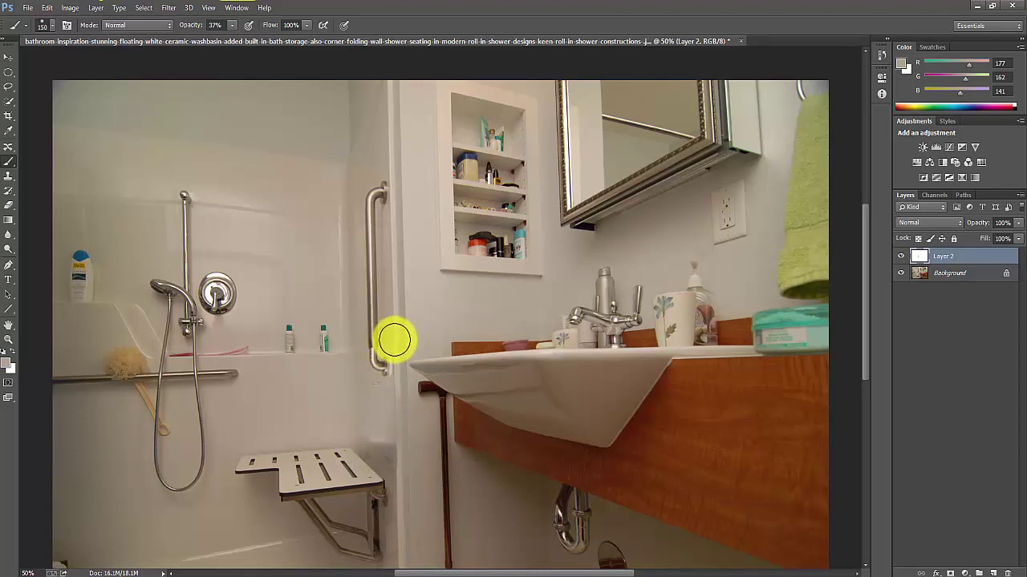
key(bracketleft)
key(bracketleft)
key(bracketleft)
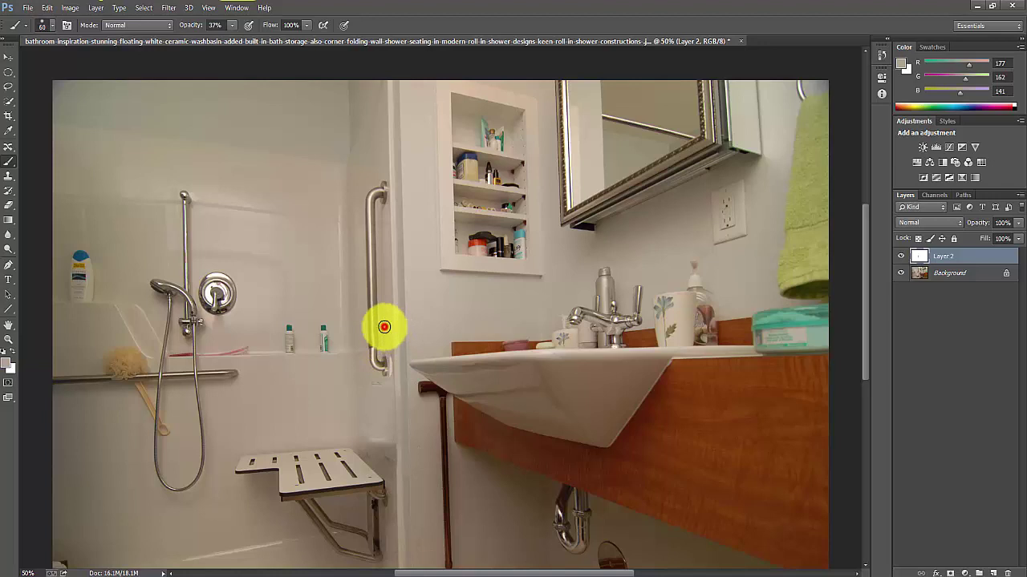
click(385, 326)
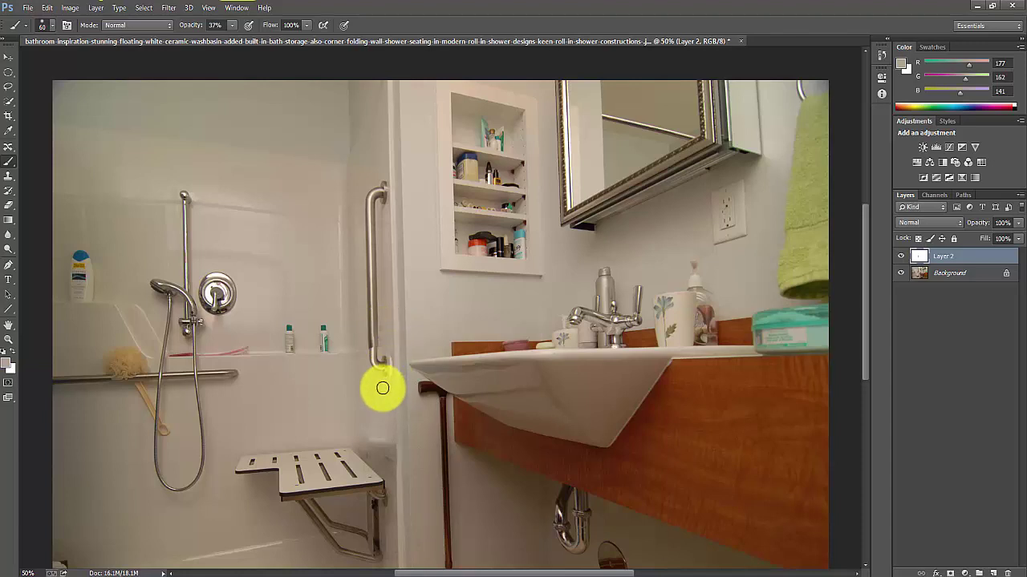
drag(369, 390, 382, 389)
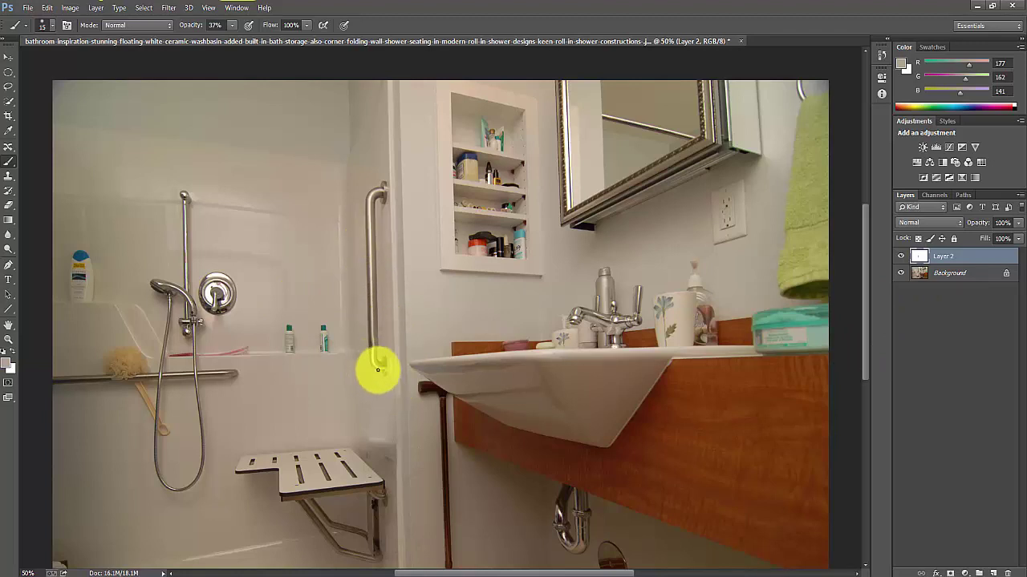
- Stretch and reposition the Layer 2 wall patch with Free Transform and apply it
key(ctrl+t)
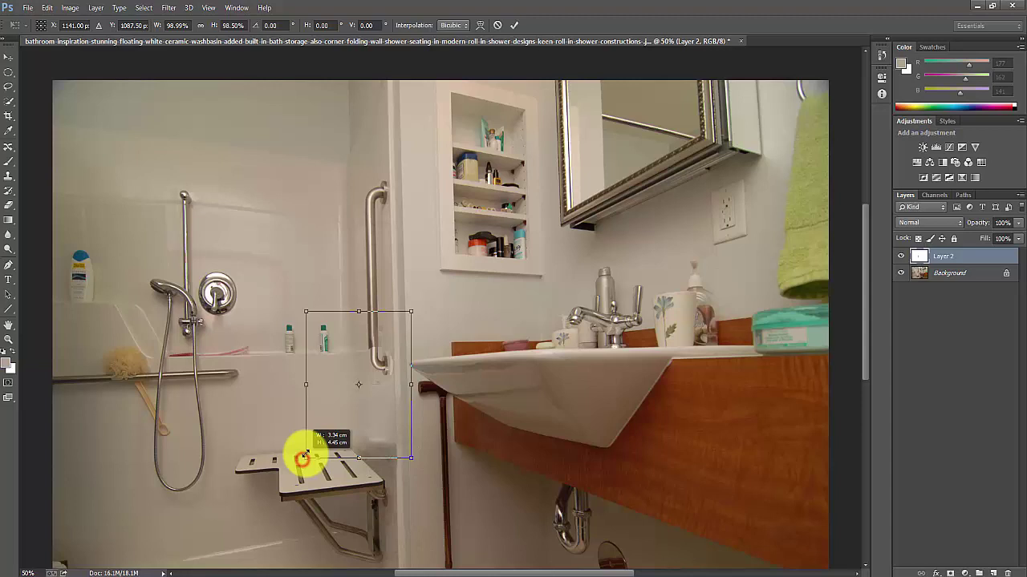
drag(304, 460, 297, 468)
drag(365, 373, 370, 379)
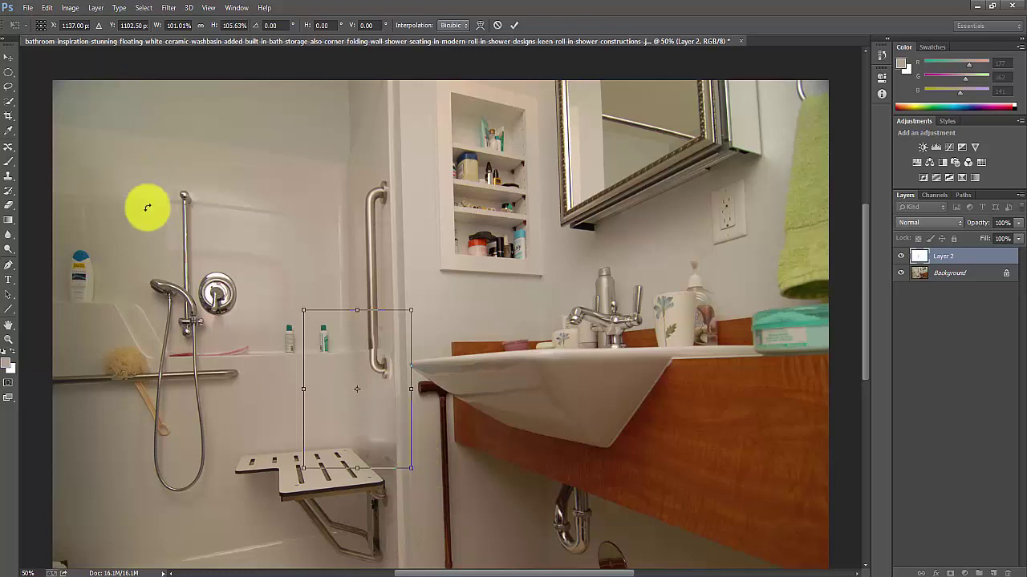
click(8, 132)
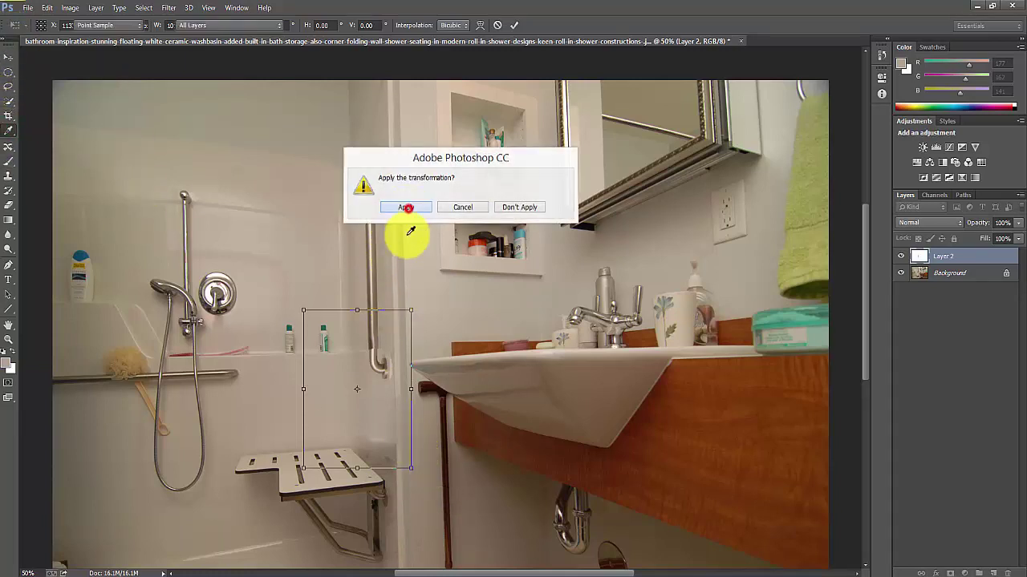
click(405, 209)
- Sample a light wall colour and a darker shade from around the grab bar
click(370, 293)
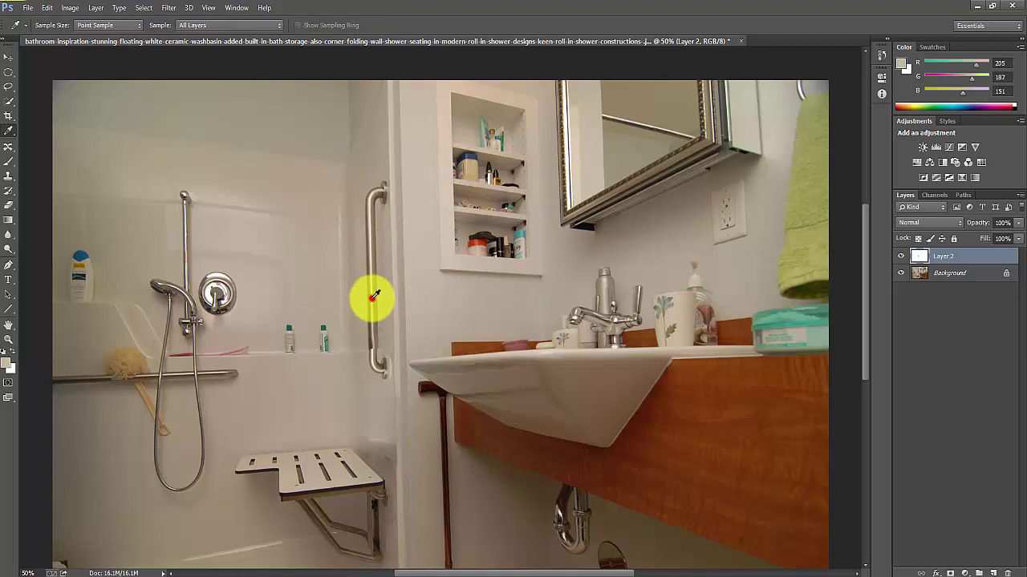
click(8, 161)
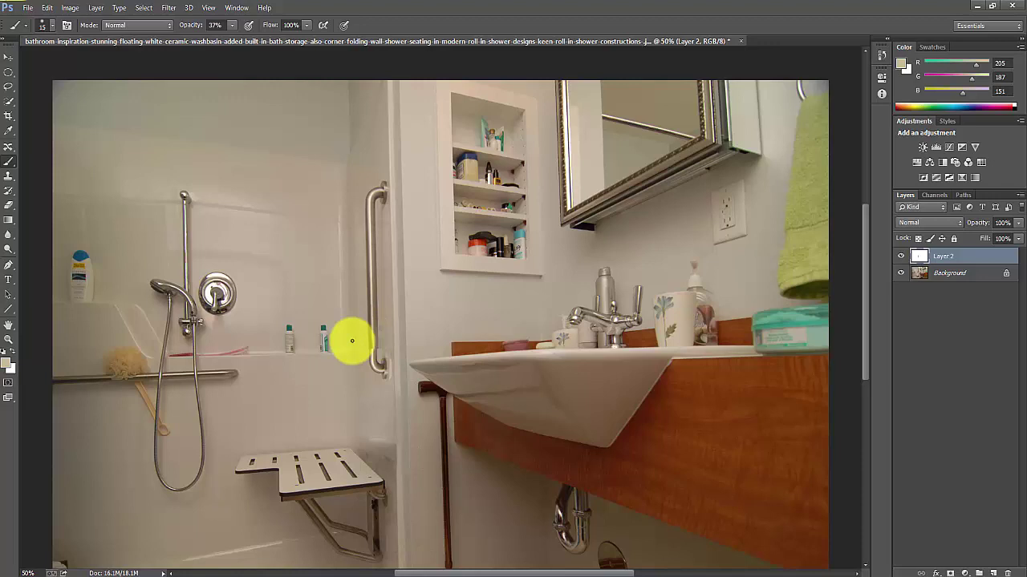
click(11, 132)
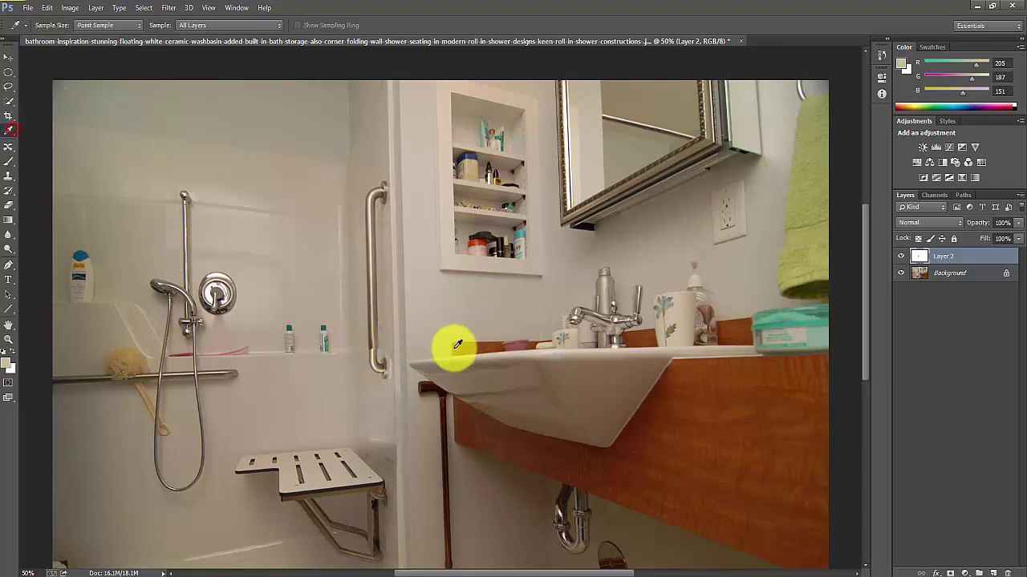
click(374, 339)
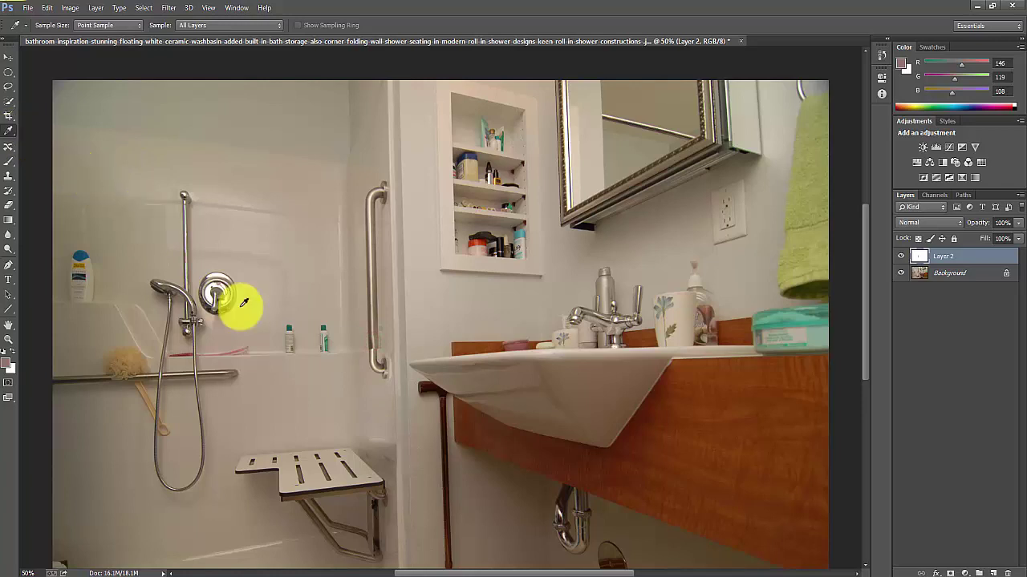
key(b)
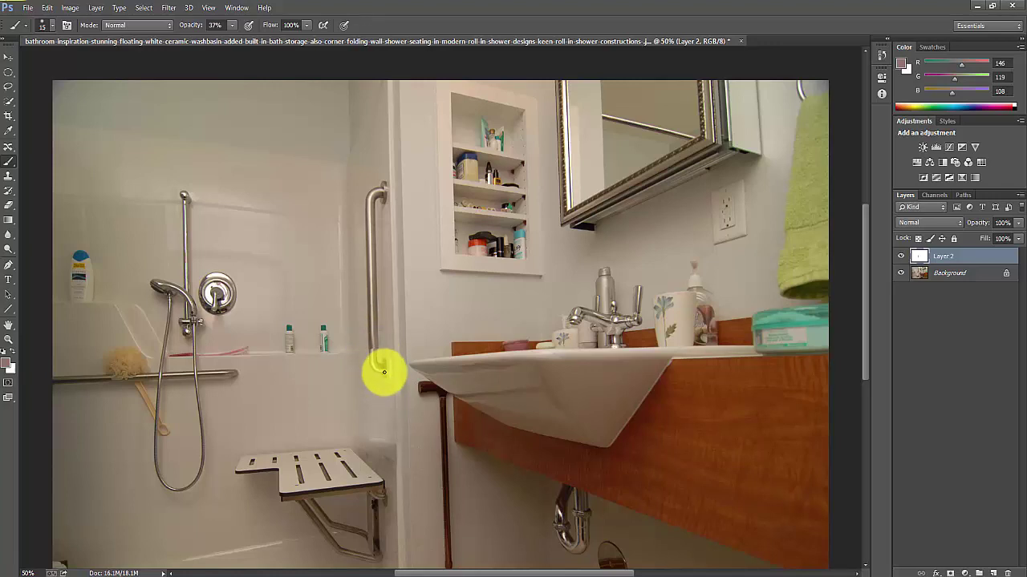
- Free Transform the wall patch layer again, commit it and return to the Brush
key(ctrl+t)
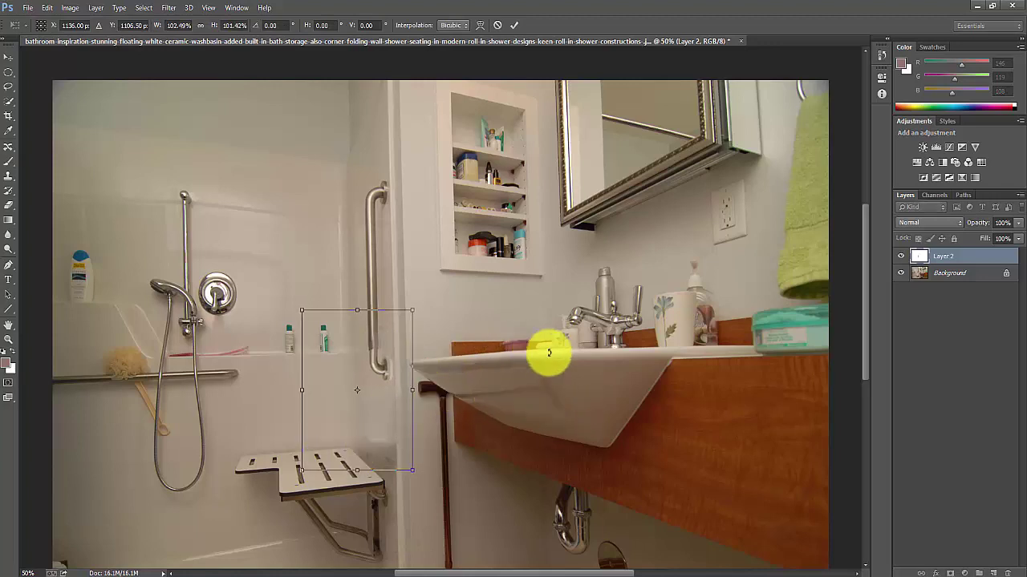
key(Return)
key(b)
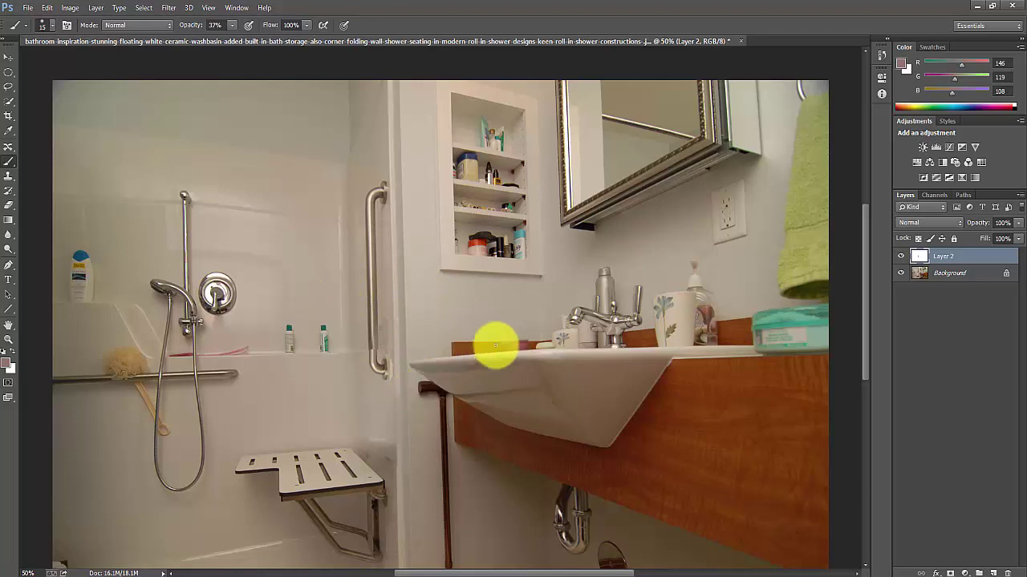
scroll(522, 334, up, 3)
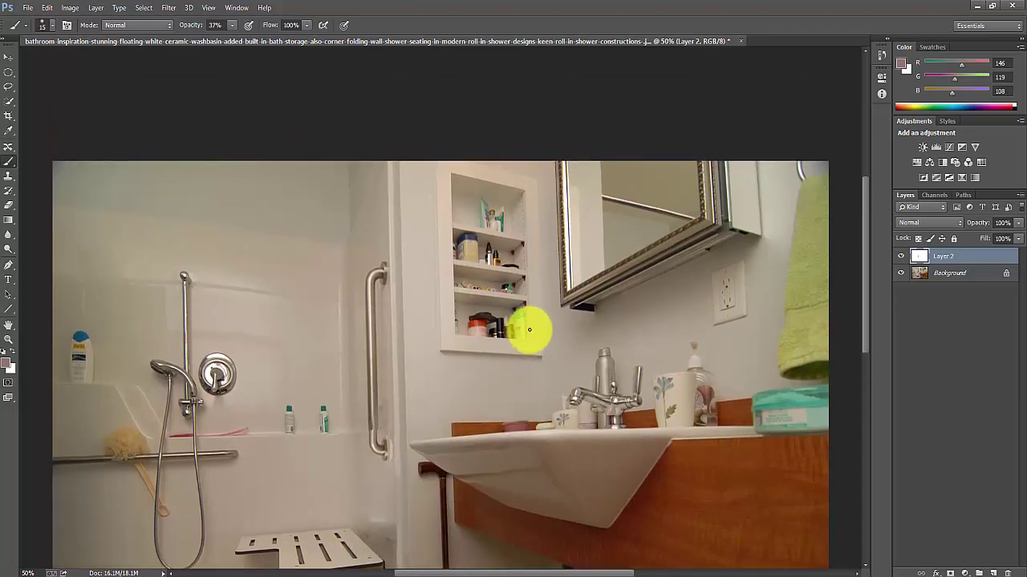
scroll(530, 330, down, 1)
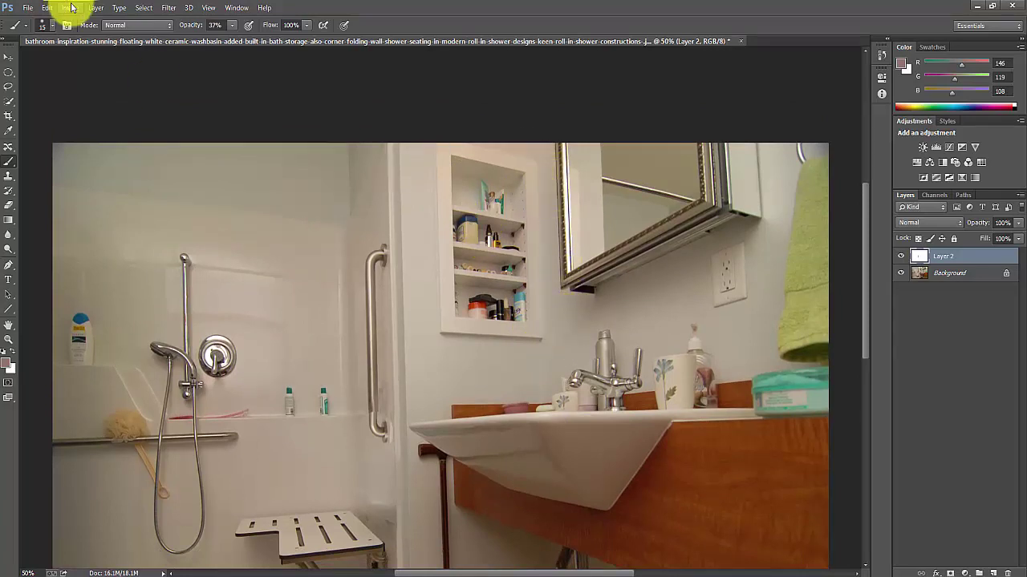
- Outline the area around the shelf niche with the Patch tool
click(10, 152)
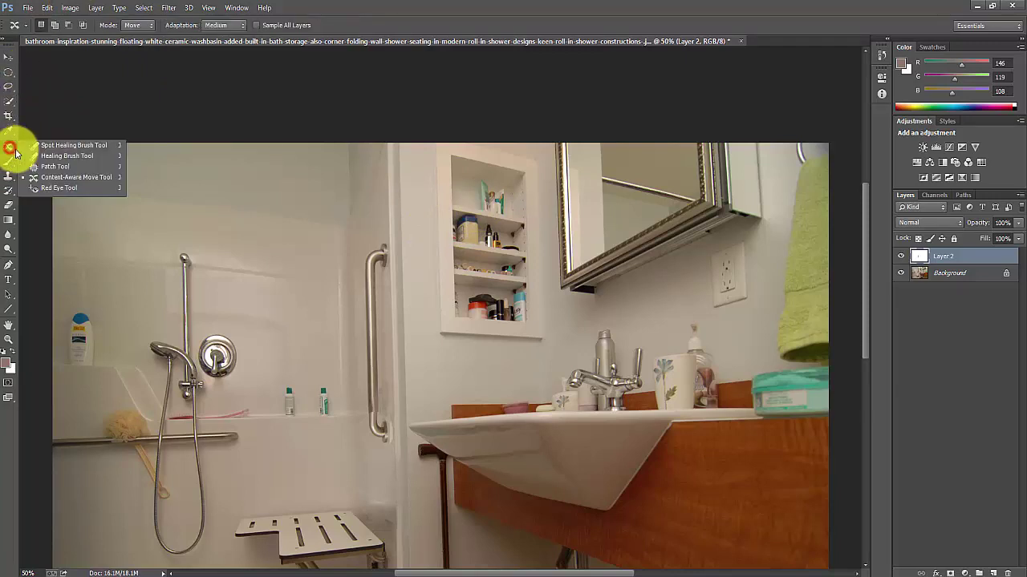
click(53, 166)
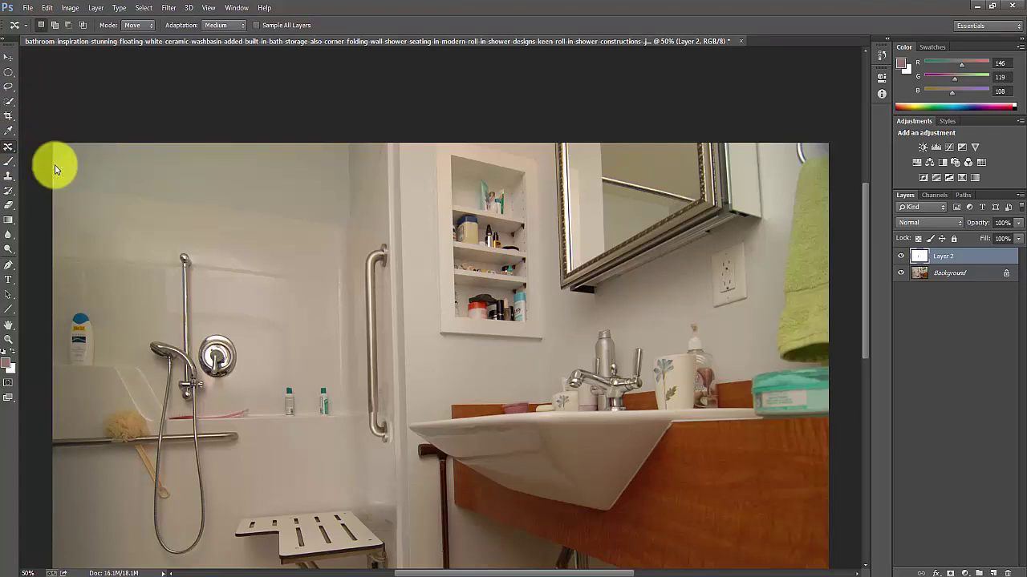
mouse_move(431, 151)
mouse_down()
mouse_move(437, 330)
mouse_move(471, 354)
mouse_move(545, 360)
mouse_move(557, 202)
mouse_move(545, 222)
mouse_up()
click(433, 201)
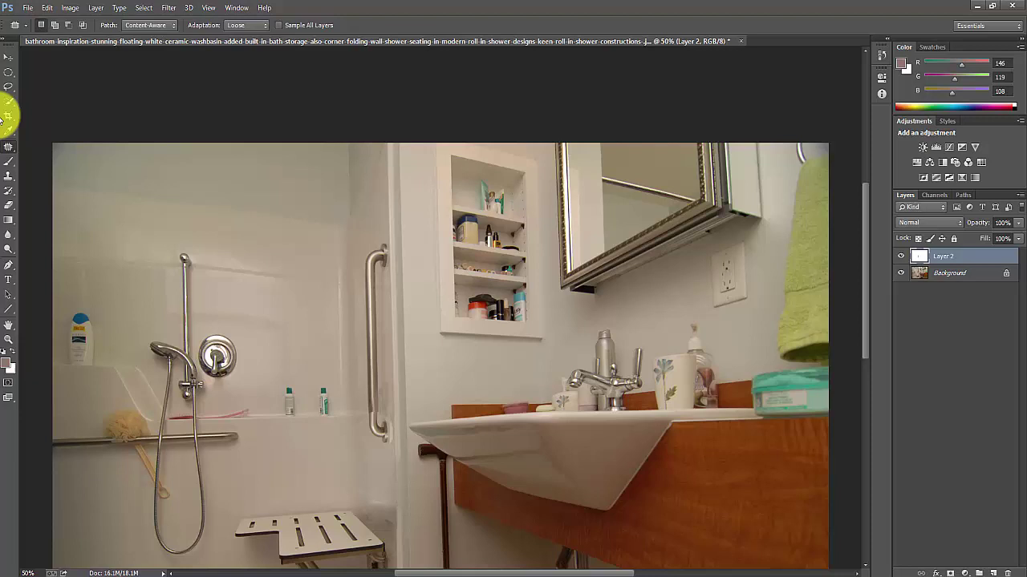
- Select the shelf niche with the Polygonal Lasso by clicking its four corners
click(9, 72)
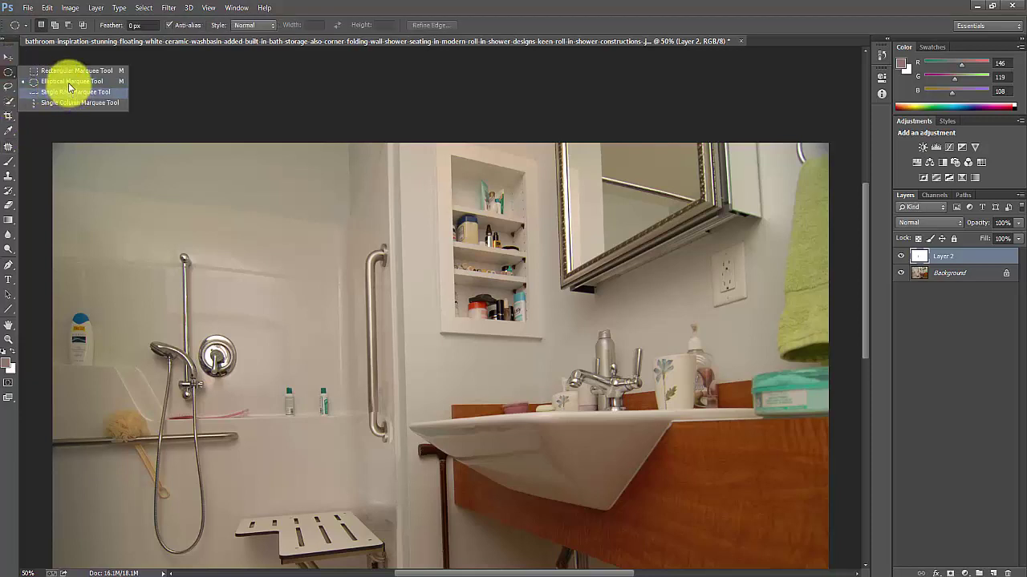
click(10, 87)
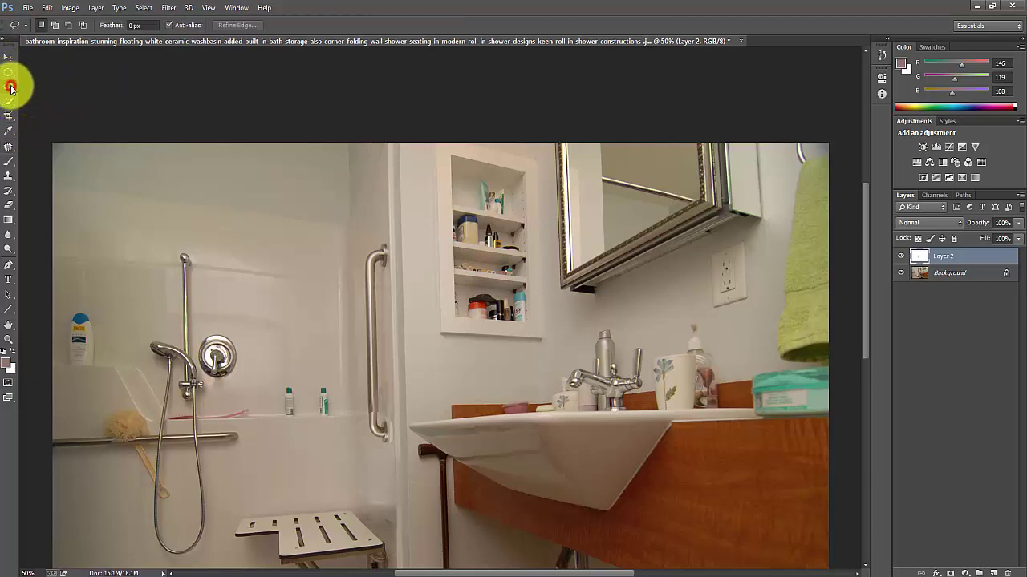
click(10, 88)
click(50, 98)
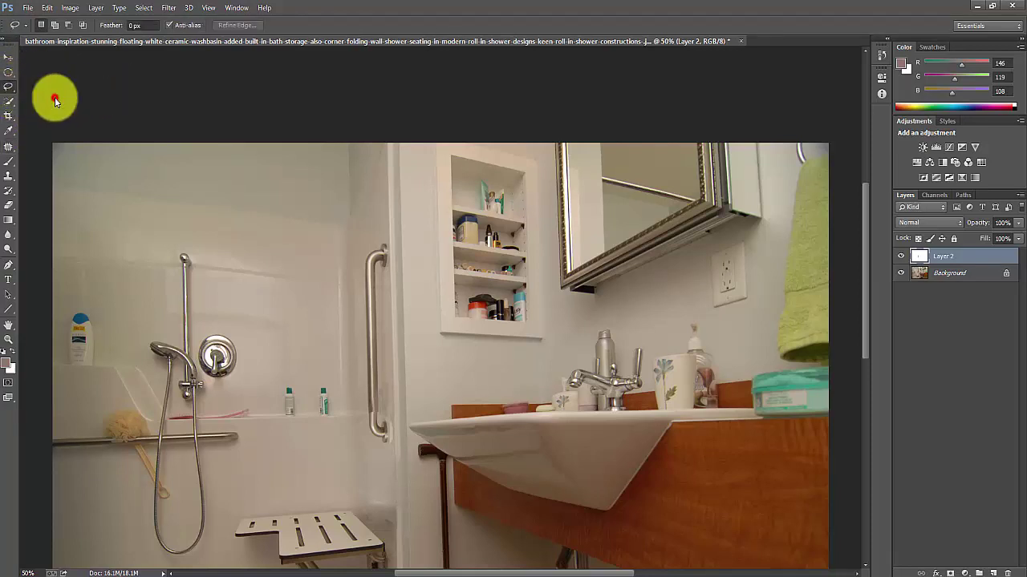
click(435, 136)
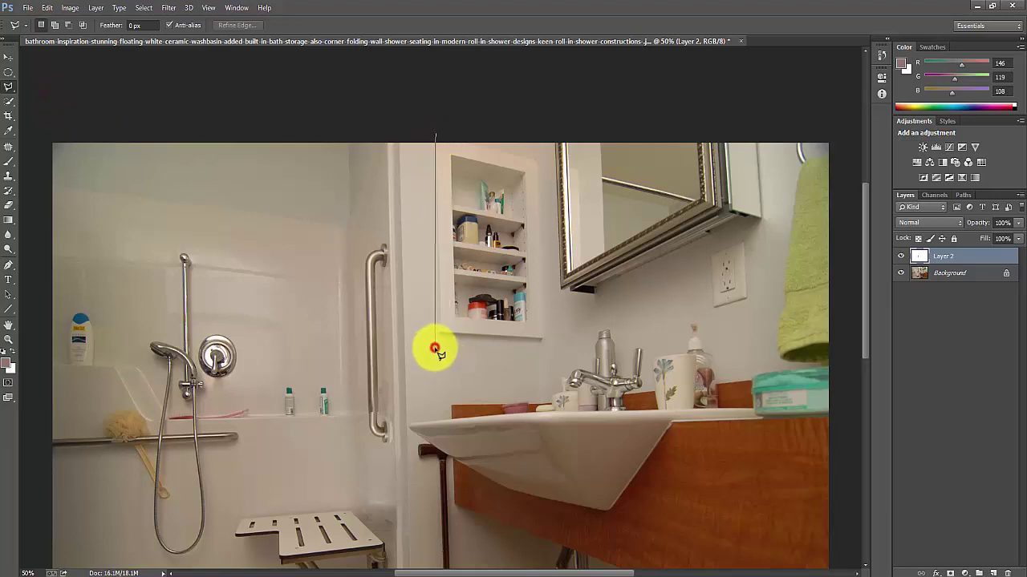
click(435, 348)
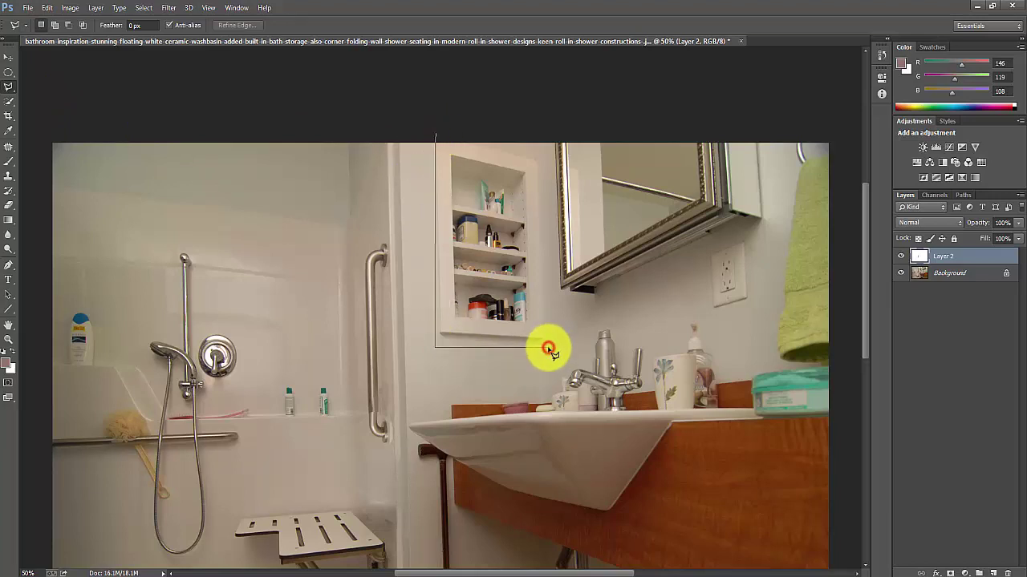
click(548, 348)
click(543, 136)
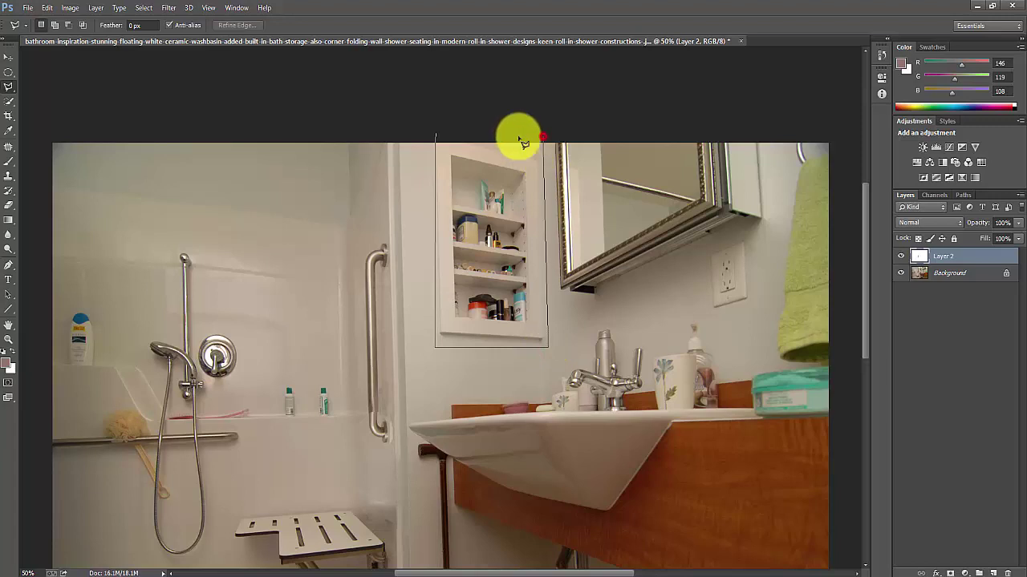
click(436, 136)
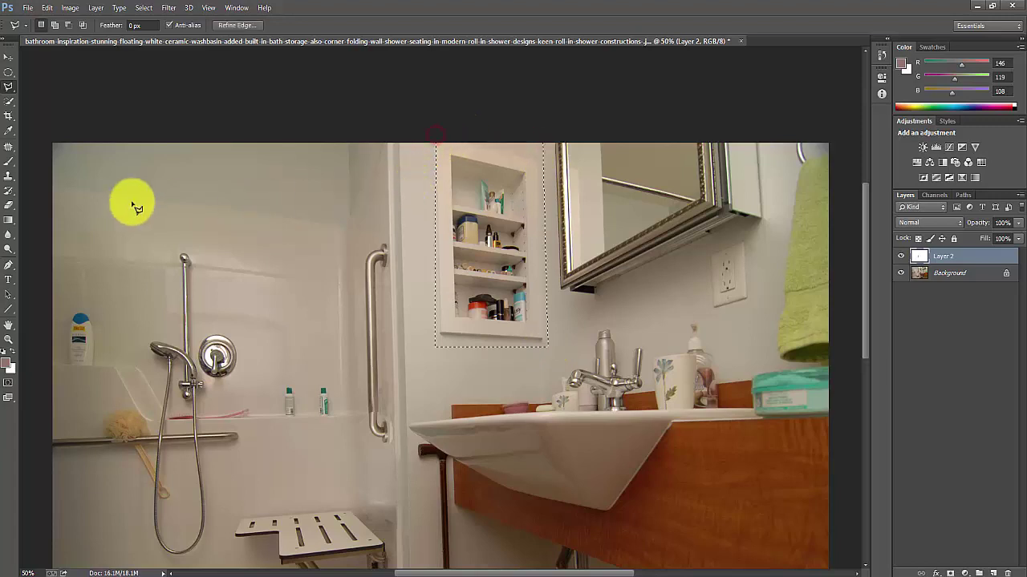
- Slide the shelf niche left with Content-Aware Move on the Background layer
click(9, 148)
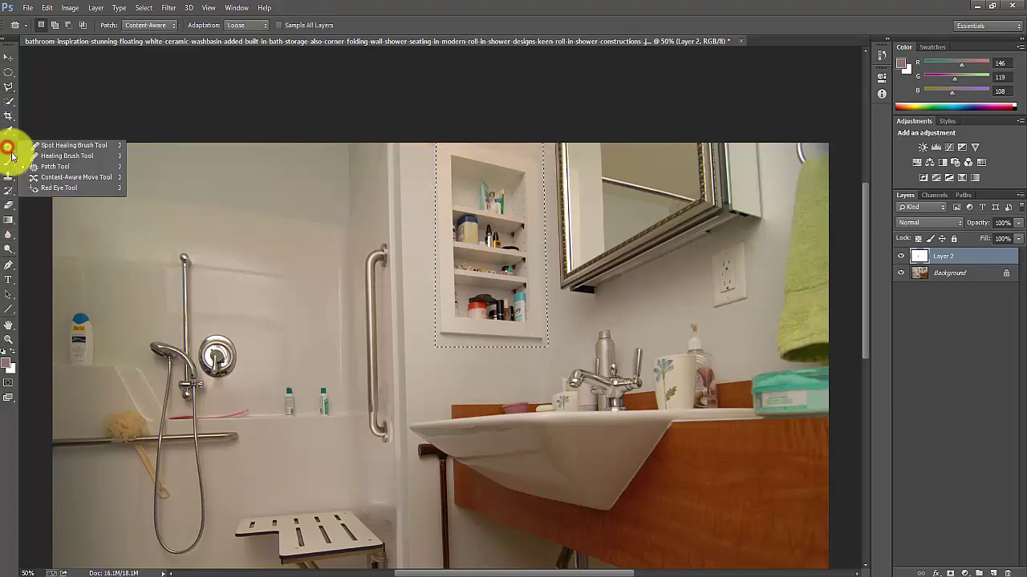
click(76, 178)
drag(550, 236, 503, 239)
click(434, 207)
key(alt+bracketleft)
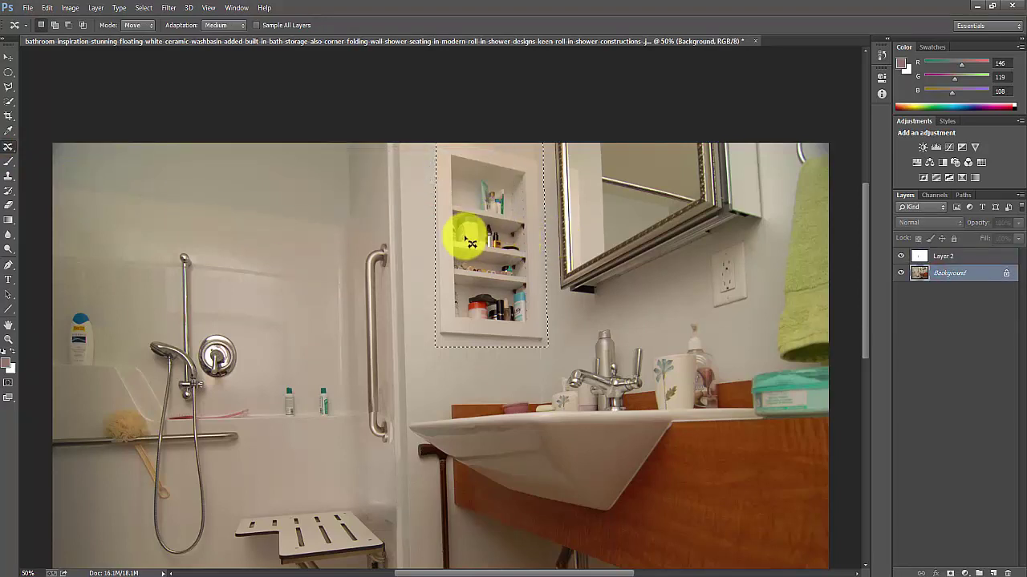
drag(493, 232, 465, 240)
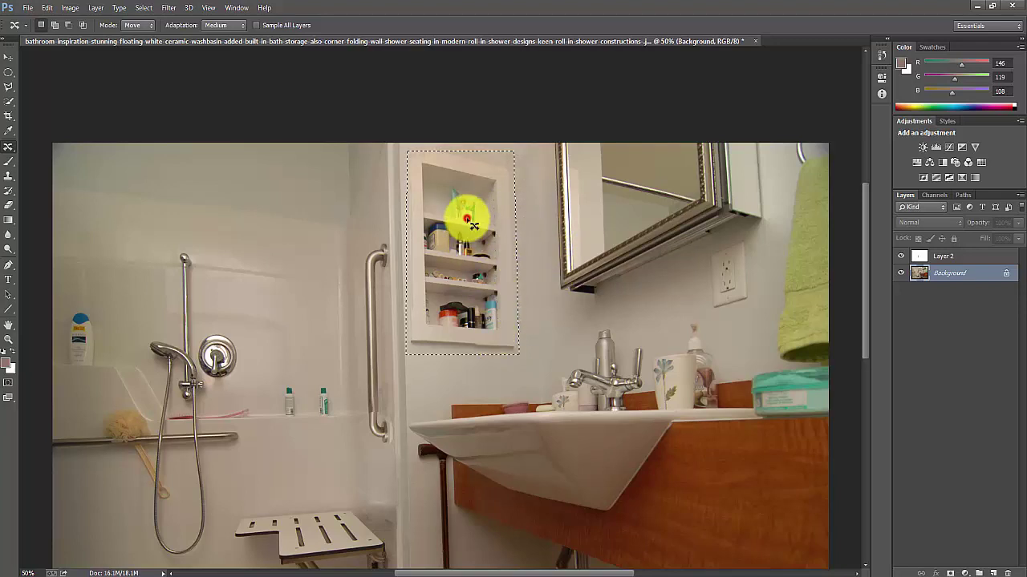
drag(473, 225, 473, 256)
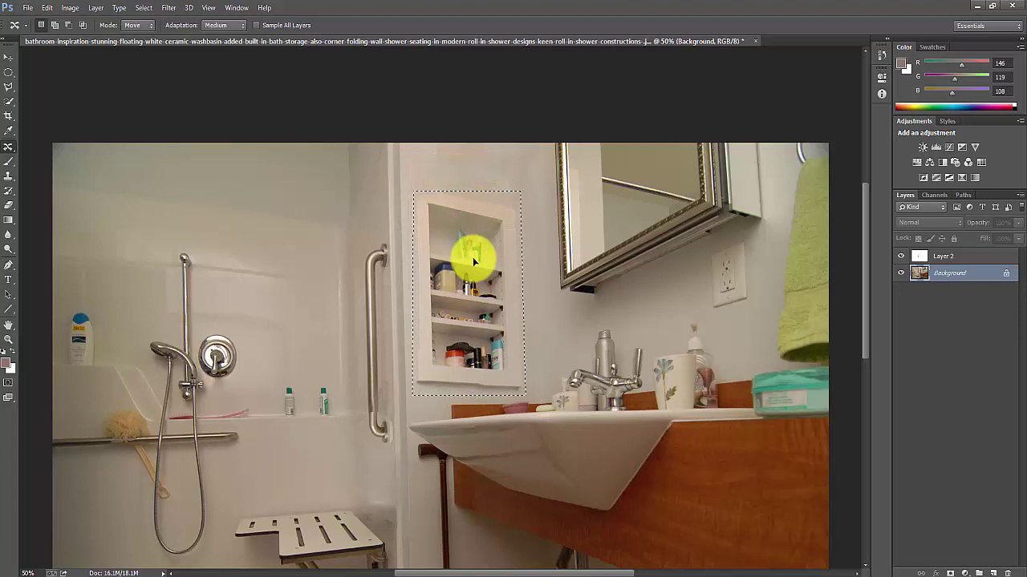
- Deselect, revert through History to the first niche move, and shift the niche slightly up
scroll(473, 257, down, 3)
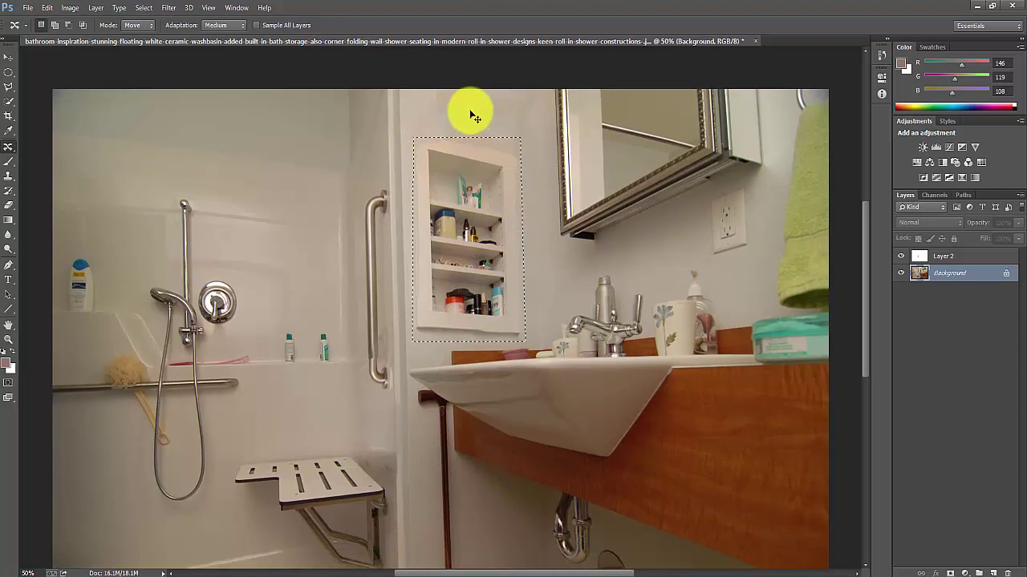
click(694, 176)
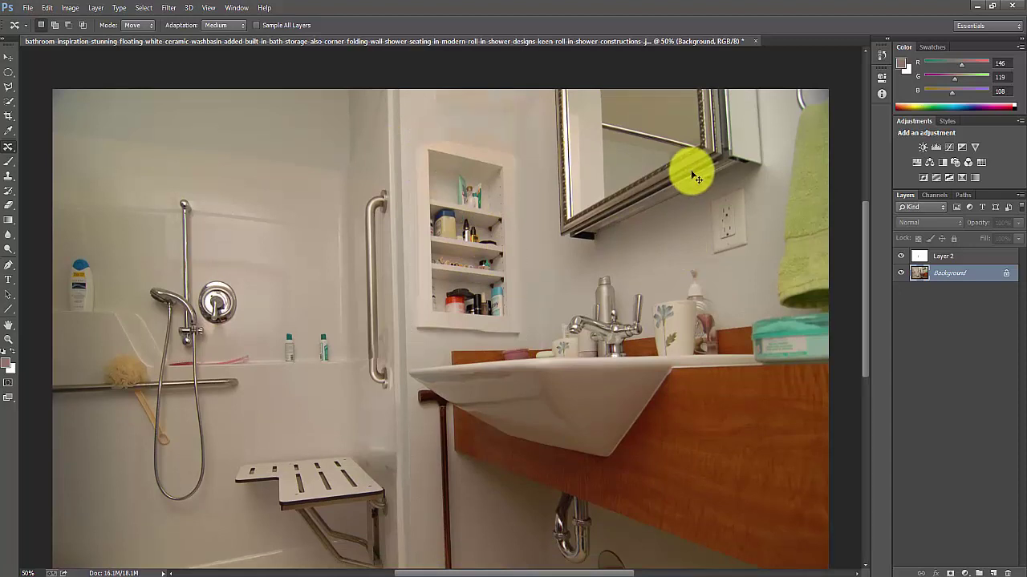
click(881, 55)
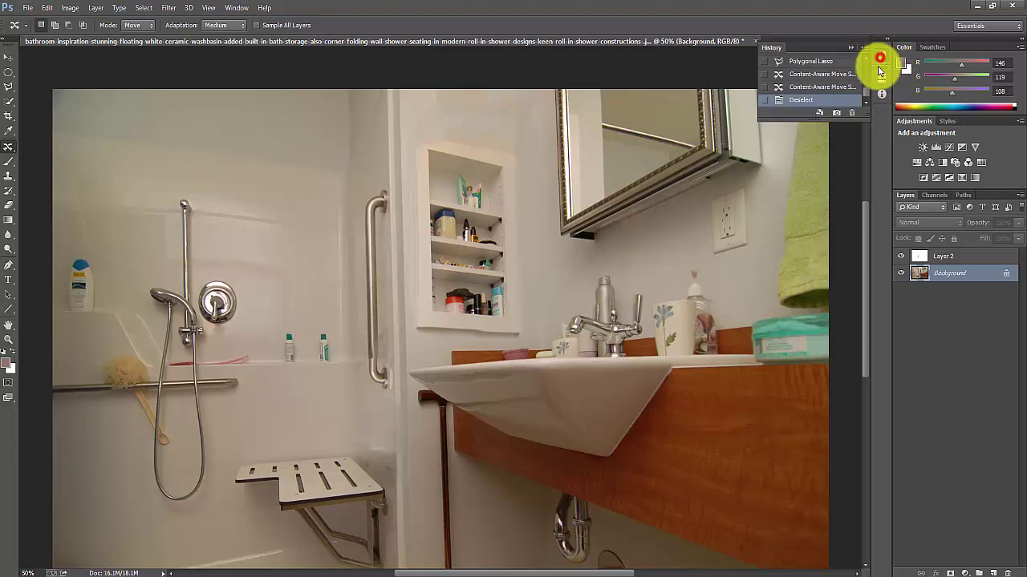
click(819, 74)
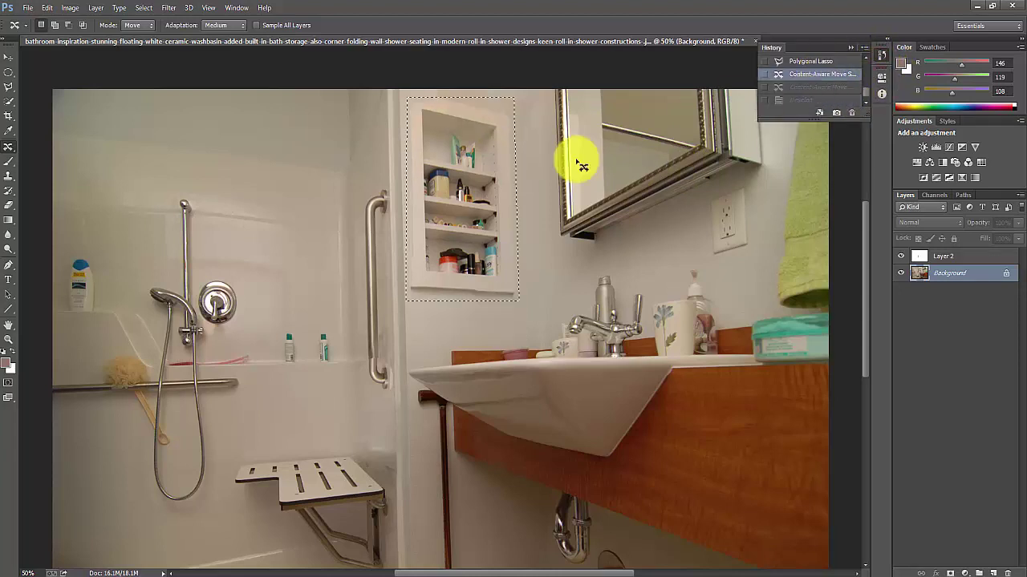
drag(436, 184, 436, 176)
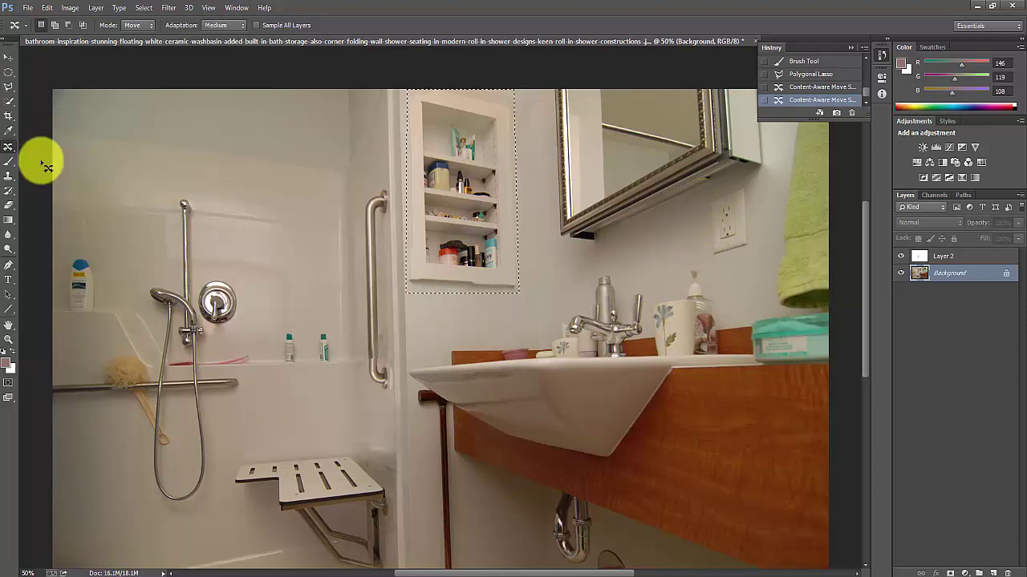
- Outline the wall outlet with the Patch tool and drag it onto clean wall at its left
drag(9, 149, 69, 165)
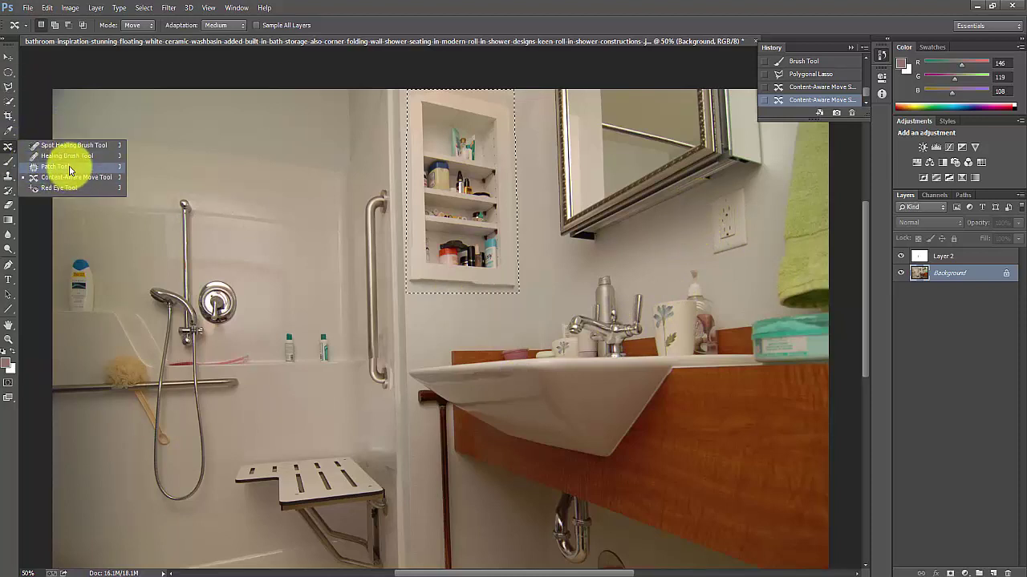
mouse_move(701, 202)
mouse_down()
mouse_move(712, 258)
mouse_move(741, 268)
mouse_move(763, 254)
mouse_move(768, 213)
mouse_move(753, 182)
mouse_move(702, 205)
mouse_up()
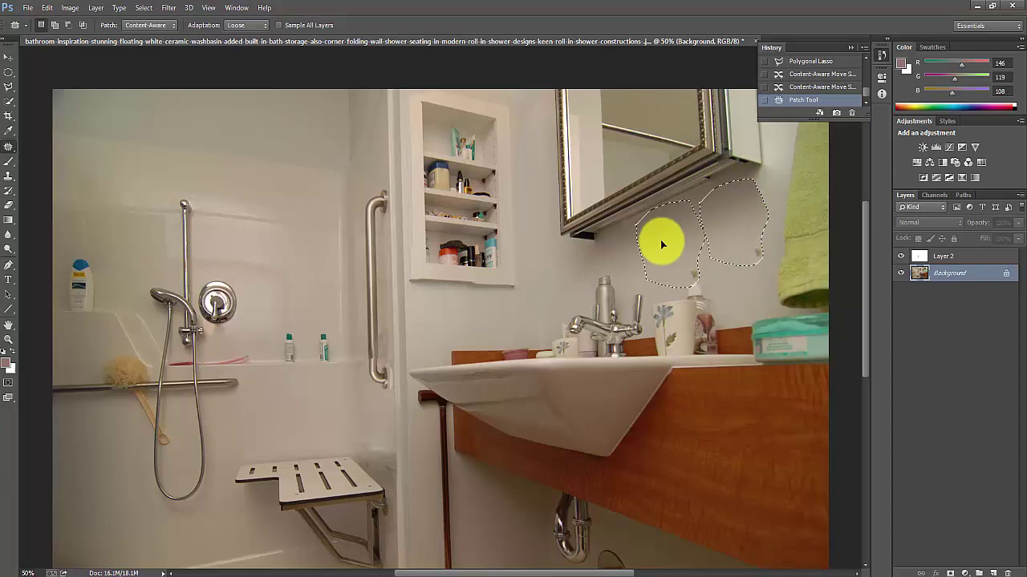
drag(644, 241, 640, 253)
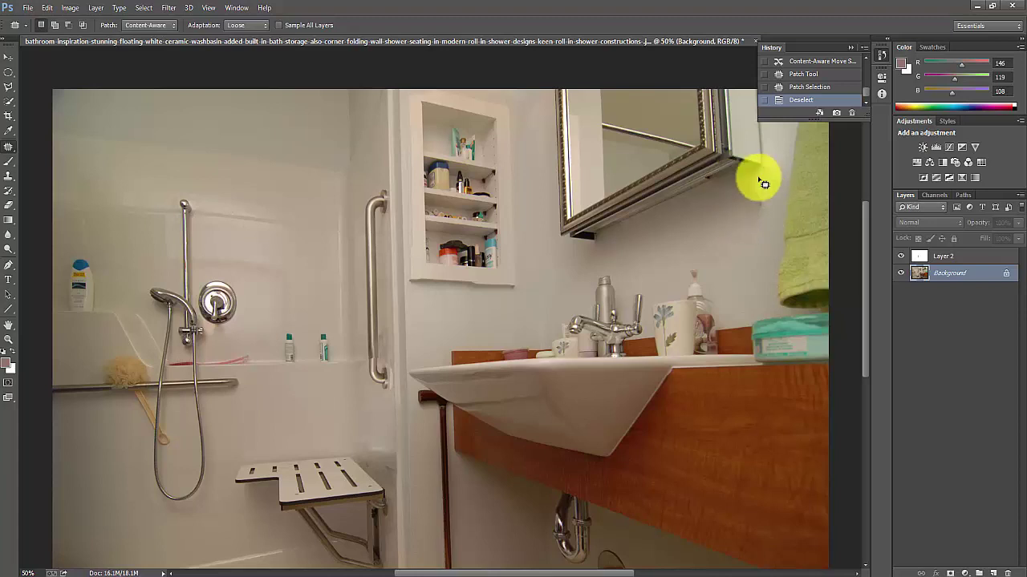
- Sample the wall colour and paint soft 37%-opacity strokes over the patched spot beside the mirror
click(11, 131)
click(678, 242)
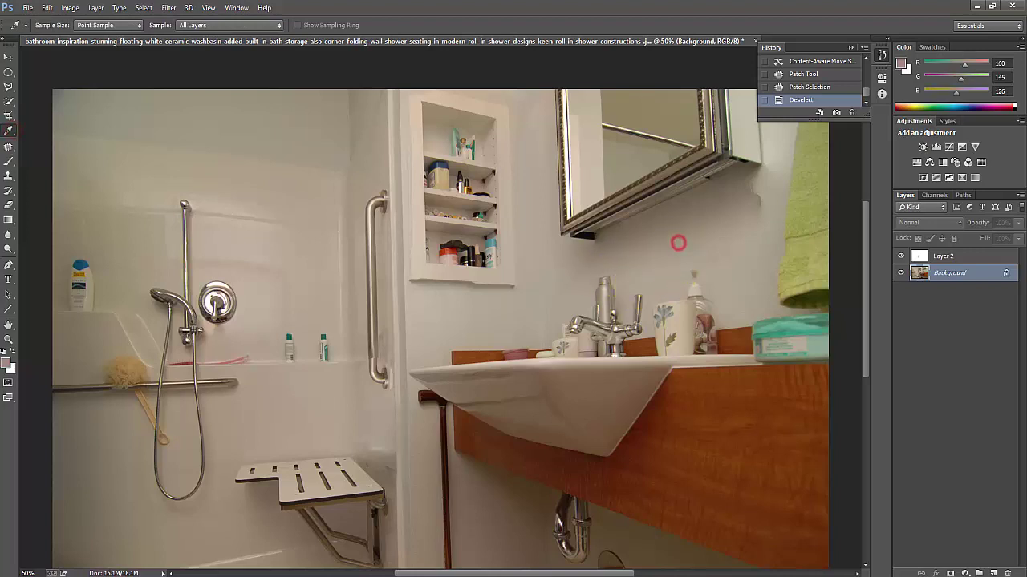
click(10, 163)
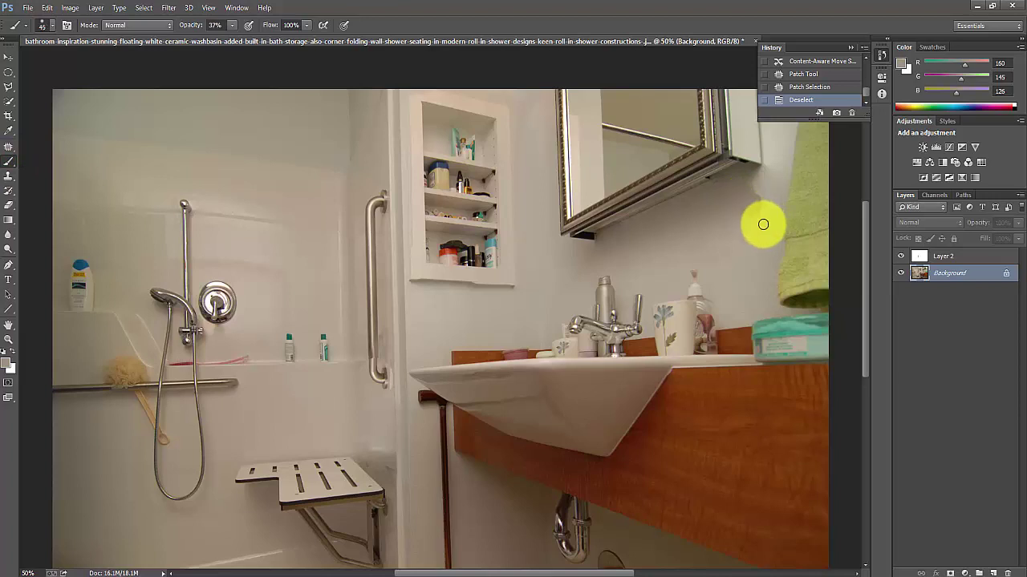
mouse_move(761, 218)
mouse_down()
mouse_move(754, 203)
mouse_move(763, 208)
mouse_up()
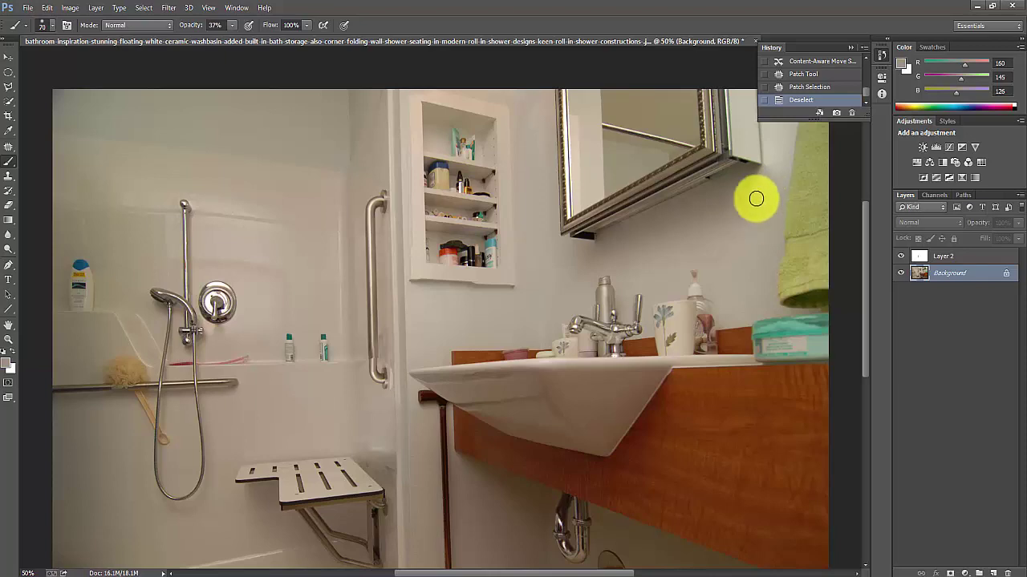
mouse_move(754, 204)
mouse_down()
mouse_move(728, 193)
mouse_move(763, 184)
mouse_move(753, 238)
mouse_up()
click(49, 7)
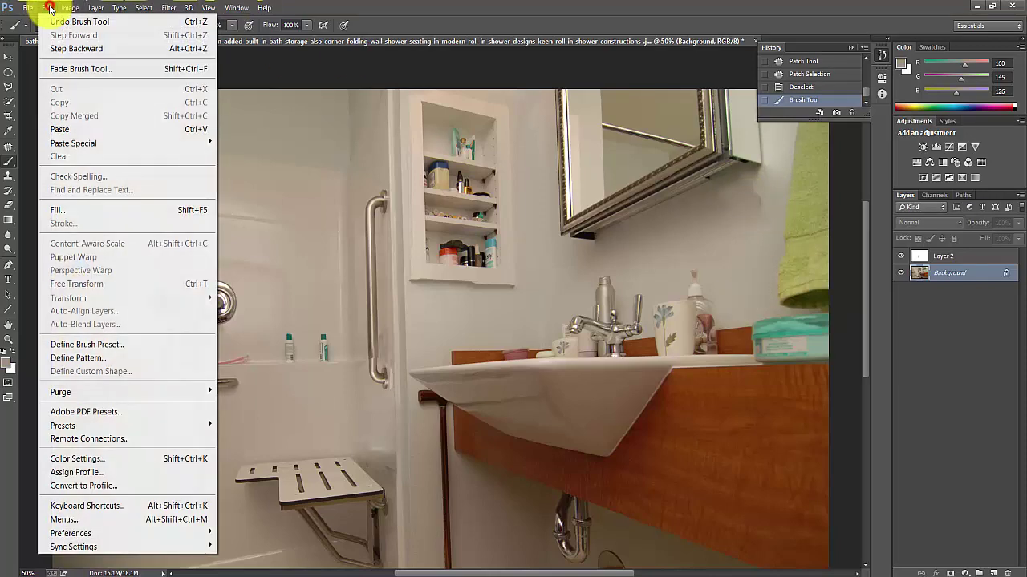
key(Escape)
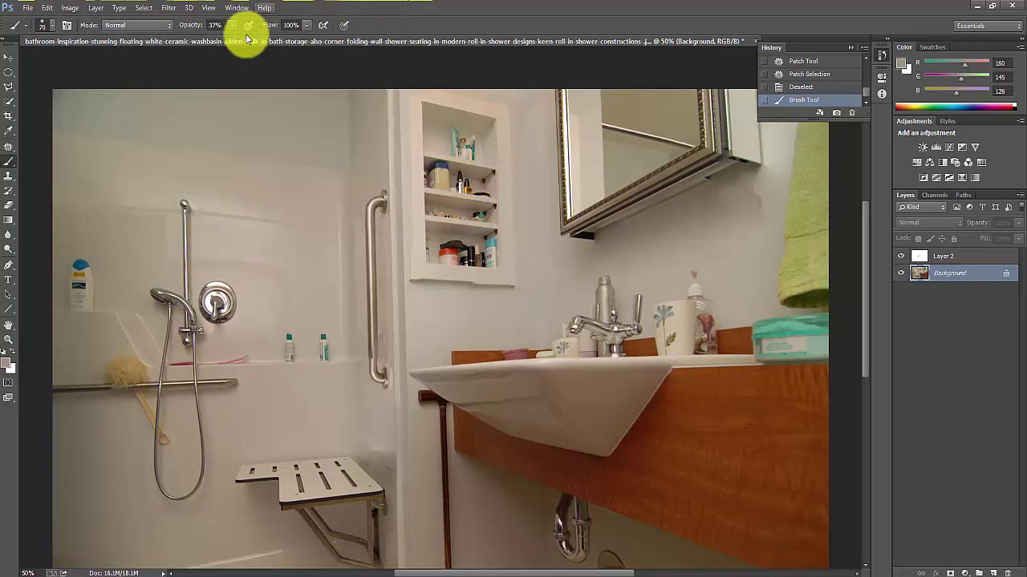
click(9, 147)
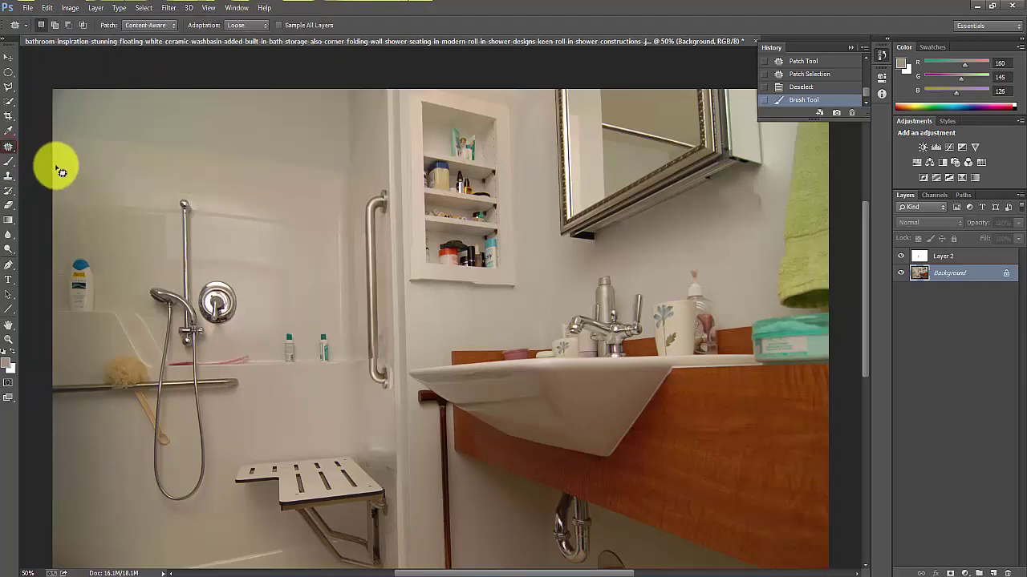
click(252, 25)
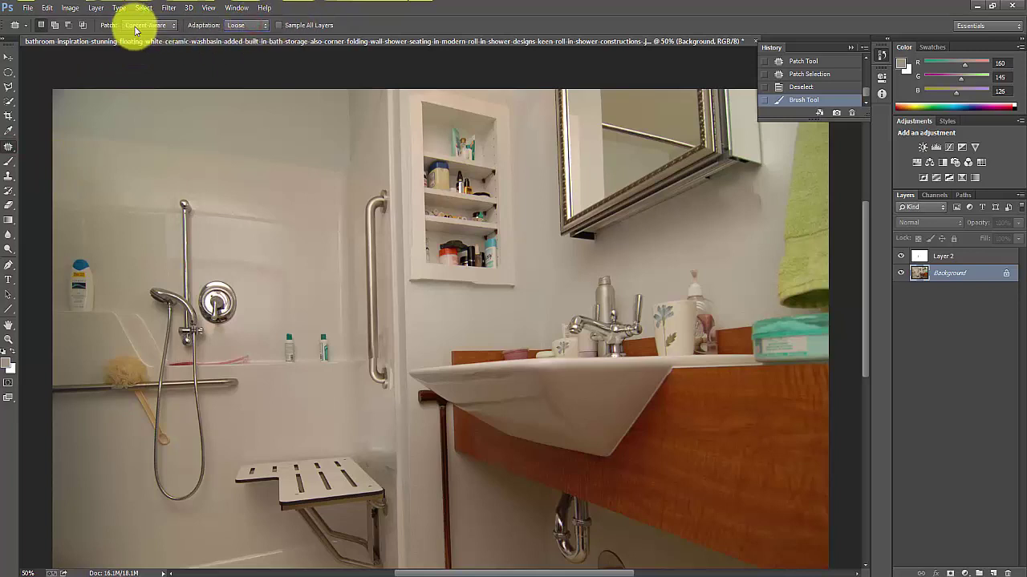
click(25, 25)
click(24, 24)
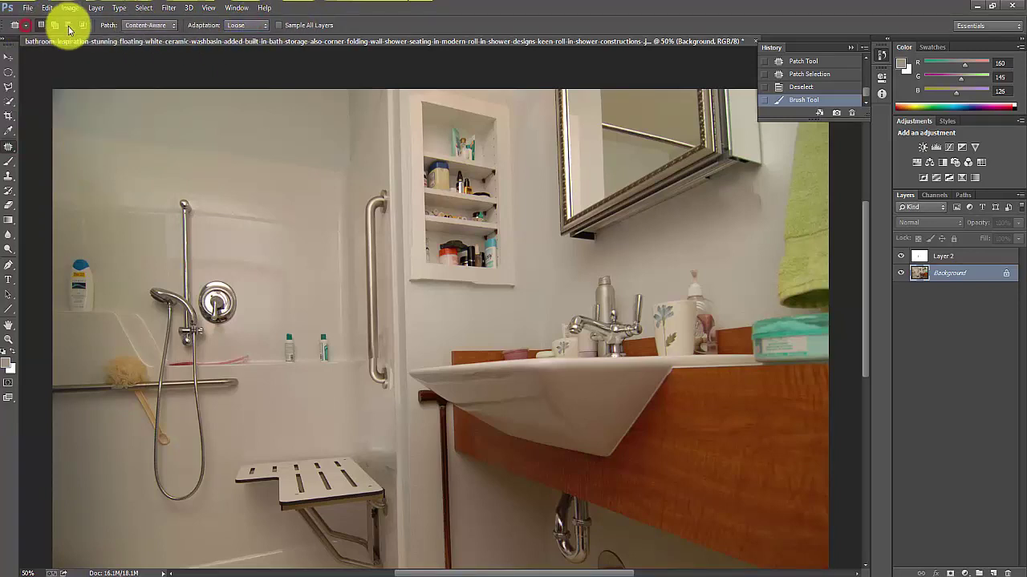
click(245, 25)
click(240, 61)
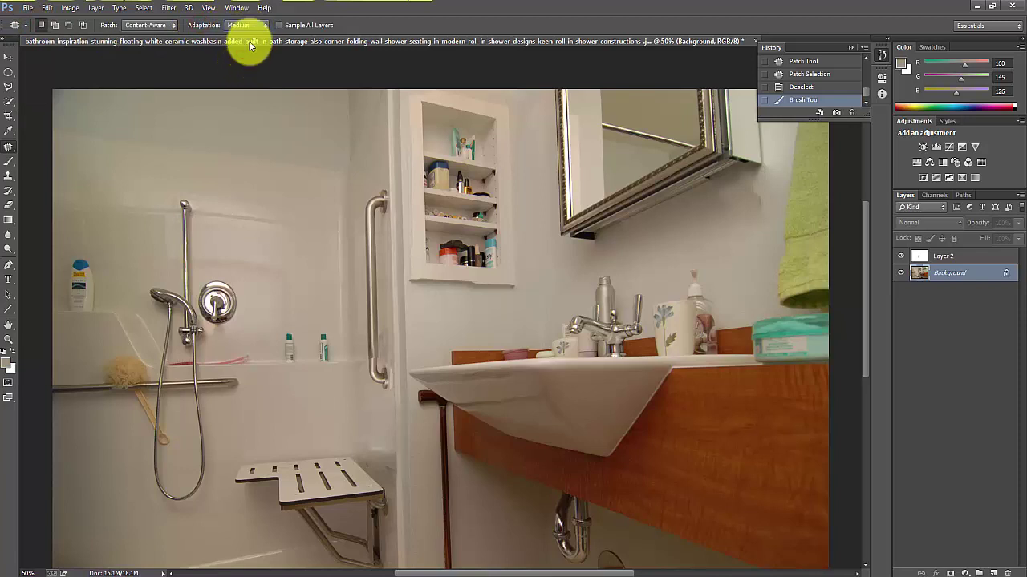
click(252, 24)
click(262, 72)
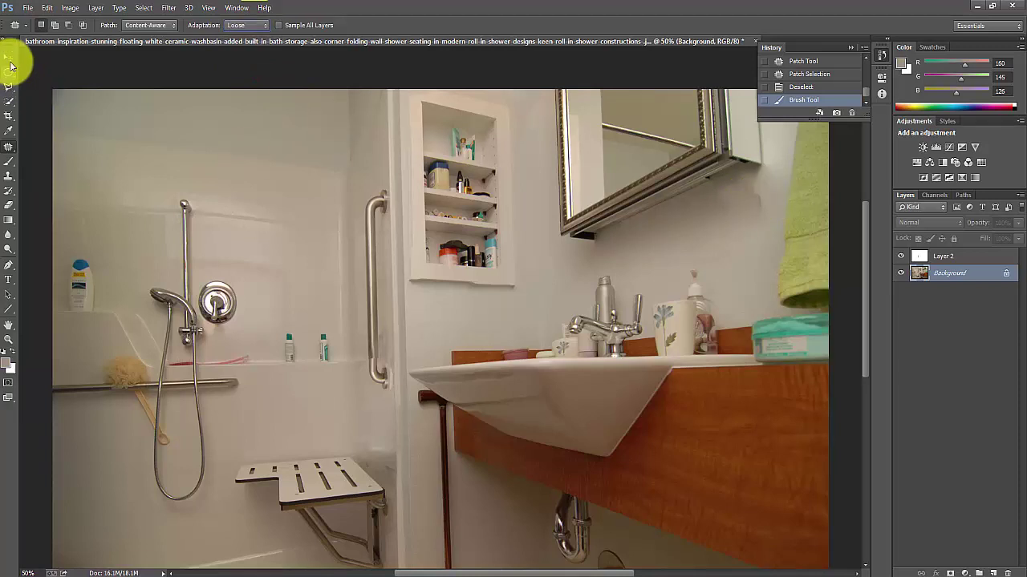
click(8, 162)
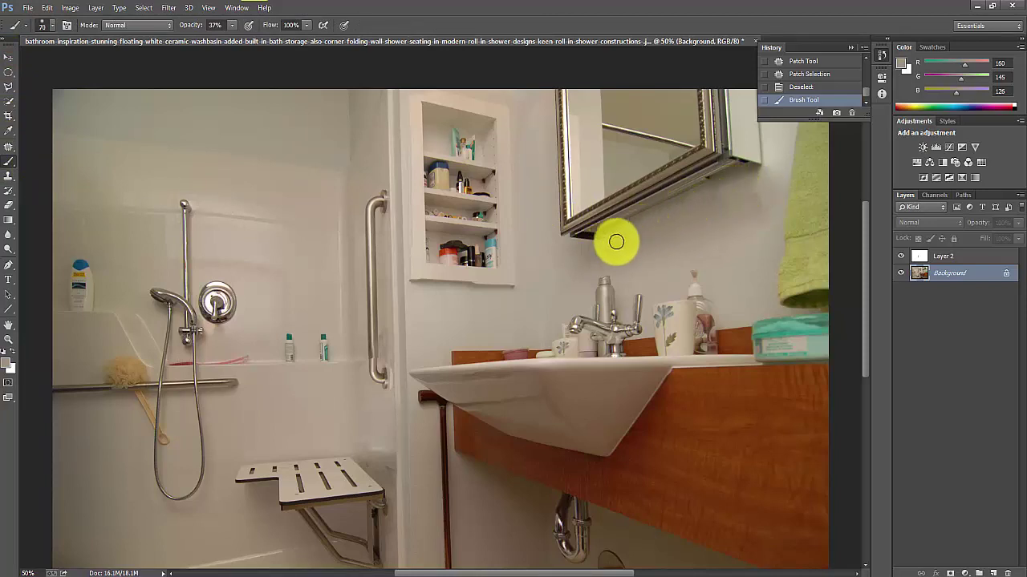
- Dab another soft stroke of wall colour near the mirror cabinet's corner
click(750, 199)
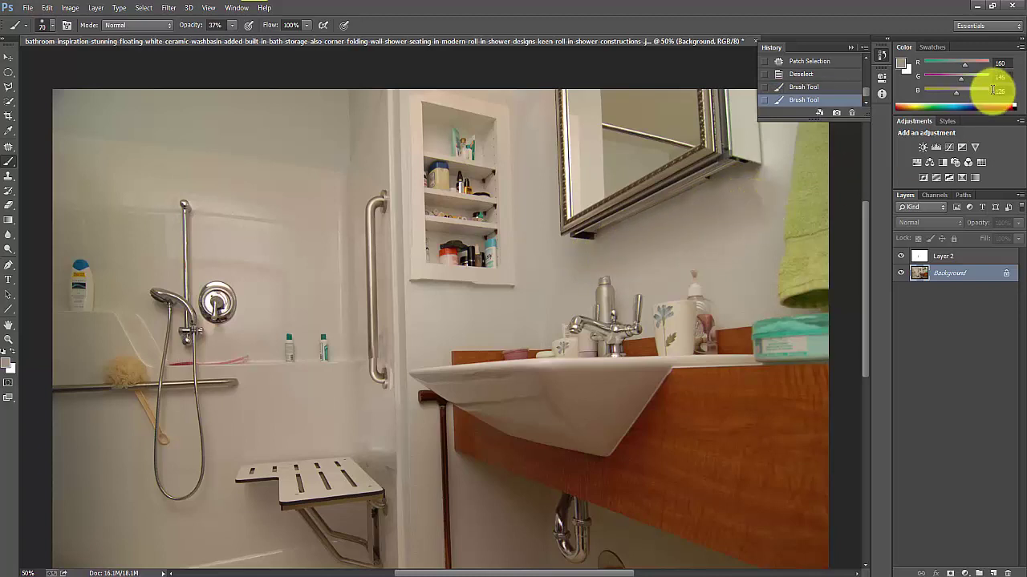